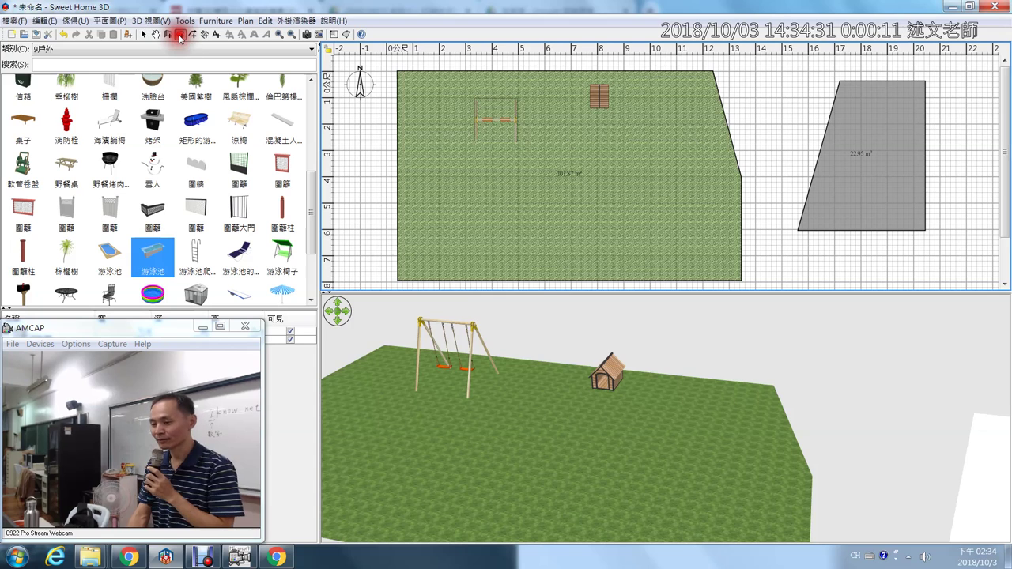
Draw a winding path as a room polygon across the lawn, from its lower edge to its upper edge, about 142 cm wide at the upper end.
{"action": "left_click", "coordinate": [180, 36]}
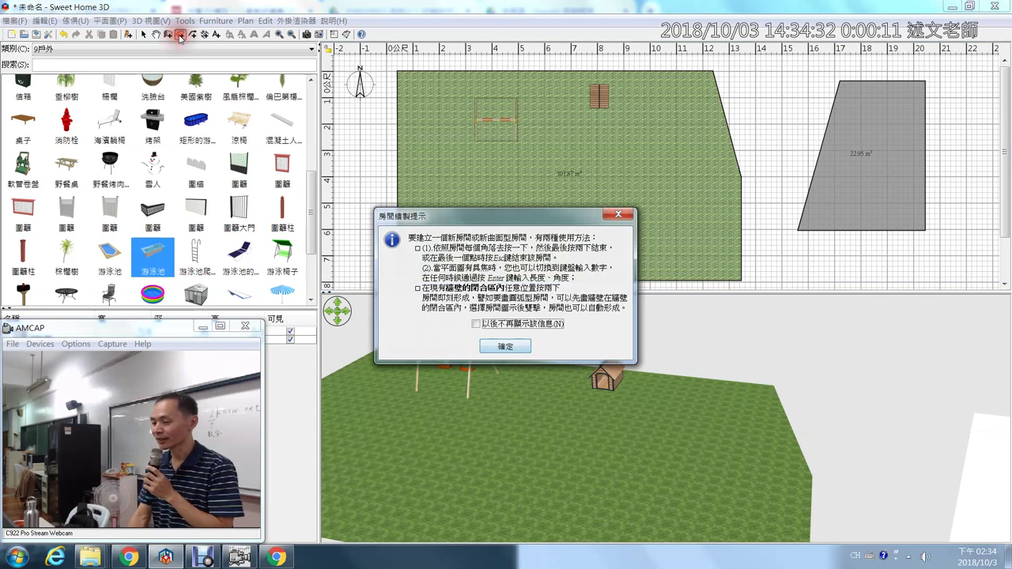
{"action": "left_click", "coordinate": [504, 347]}
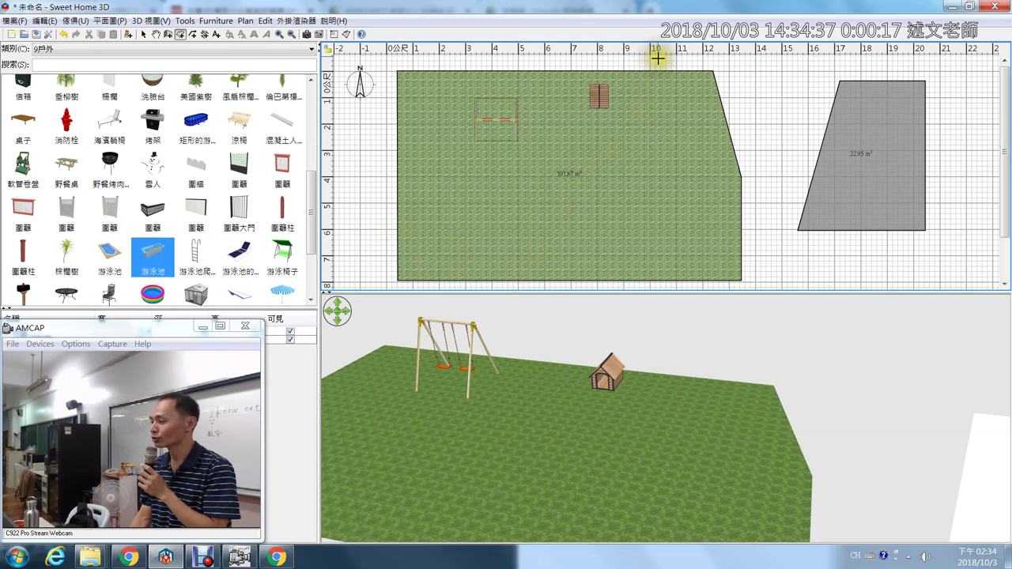
{"action": "left_click", "coordinate": [511, 279]}
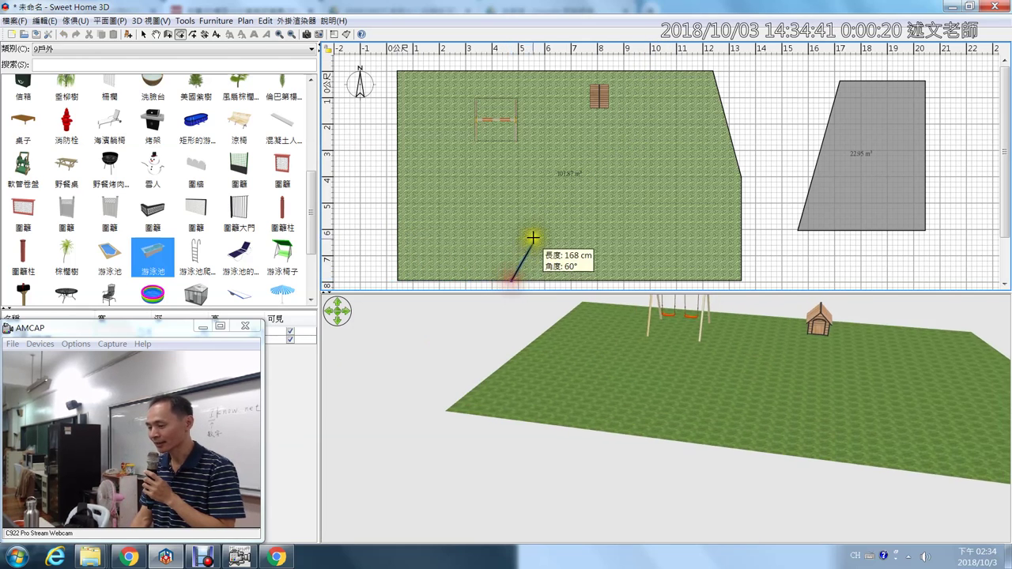
{"action": "left_click", "coordinate": [523, 230]}
{"action": "left_click", "coordinate": [587, 215]}
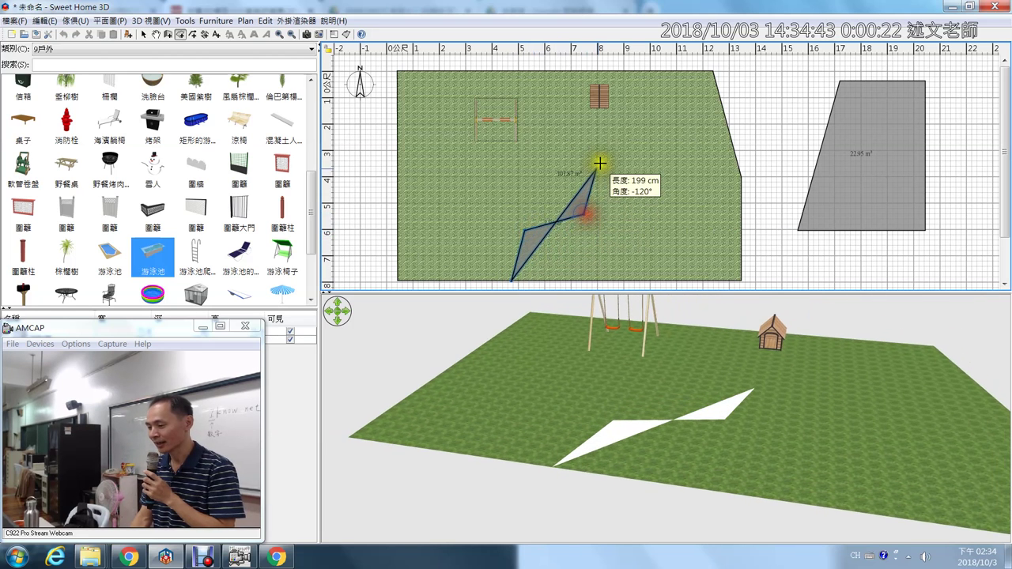
{"action": "left_click", "coordinate": [604, 156]}
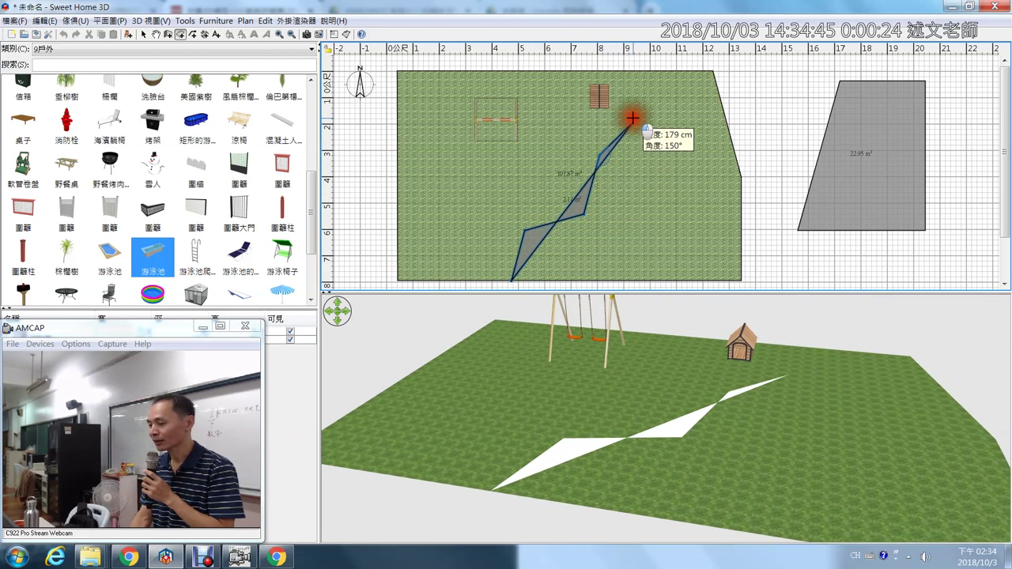
{"action": "left_click", "coordinate": [633, 120]}
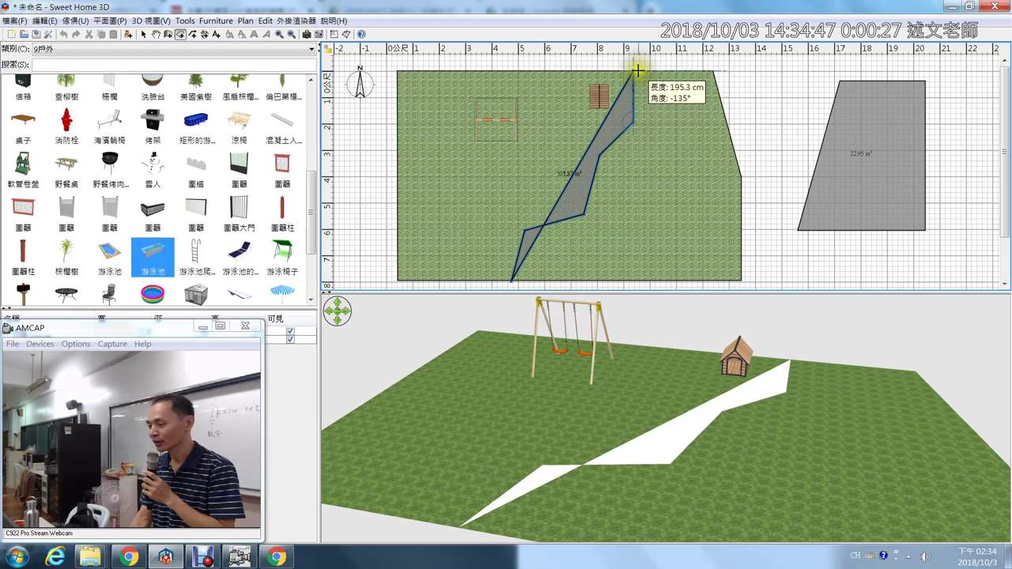
{"action": "left_click", "coordinate": [636, 71]}
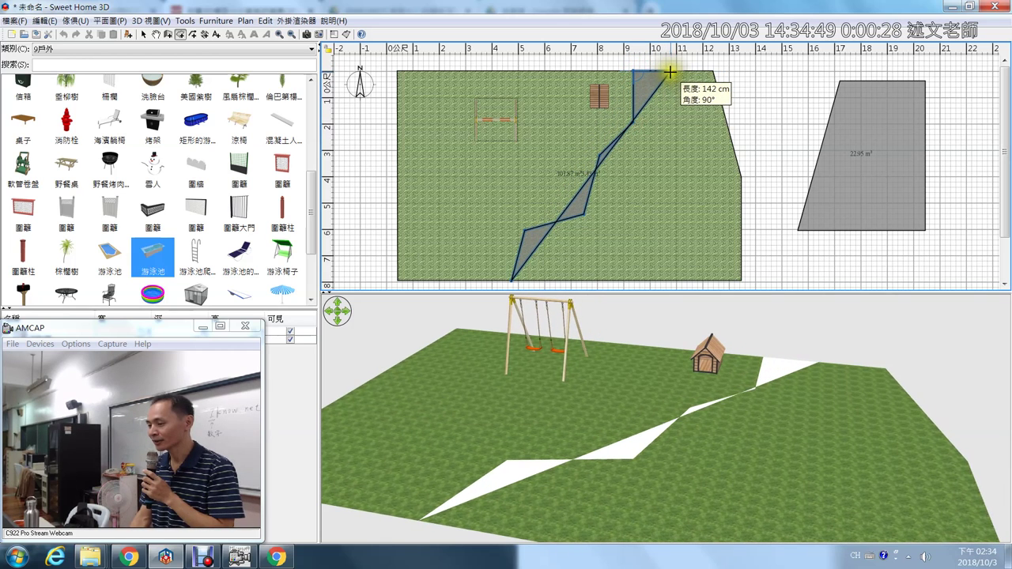
{"action": "left_click", "coordinate": [670, 71]}
{"action": "left_click", "coordinate": [667, 121]}
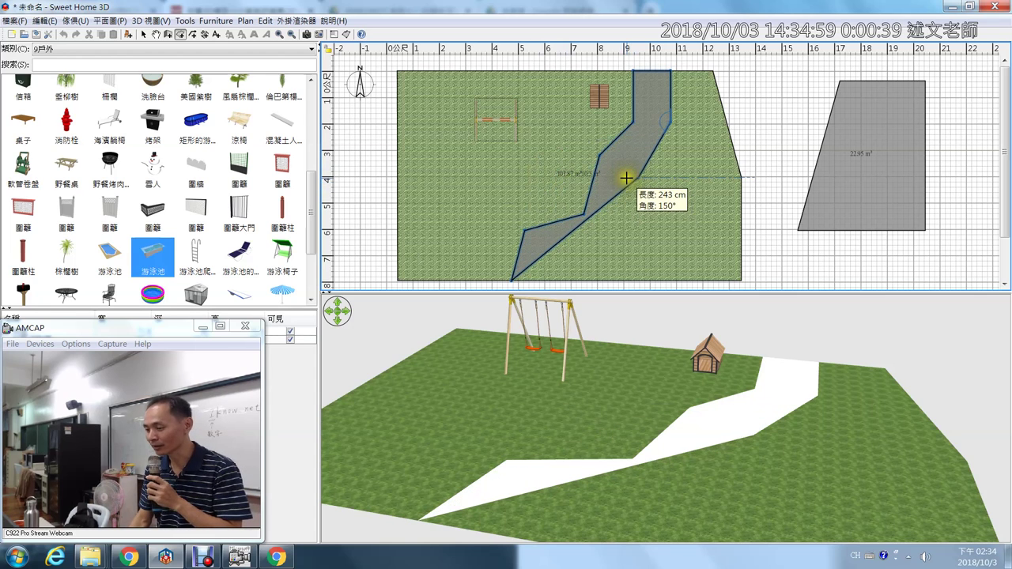
{"action": "left_click", "coordinate": [626, 174]}
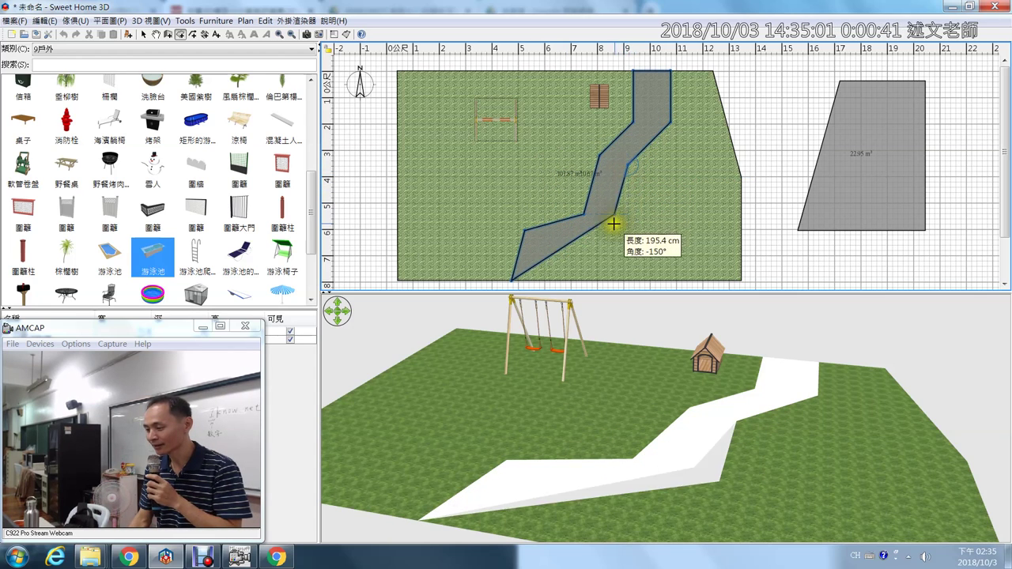
{"action": "left_click", "coordinate": [609, 227]}
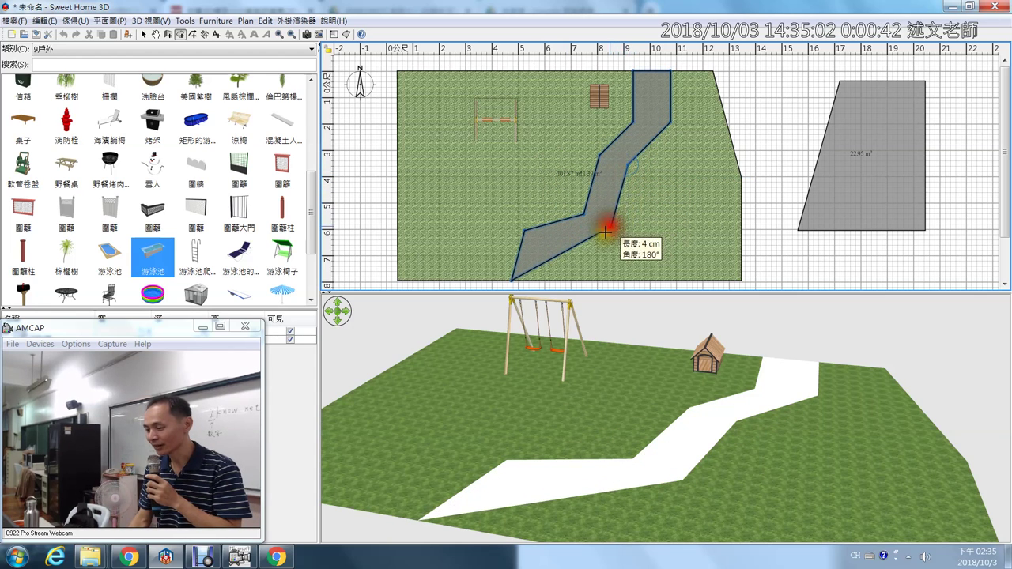
{"action": "left_click", "coordinate": [542, 245]}
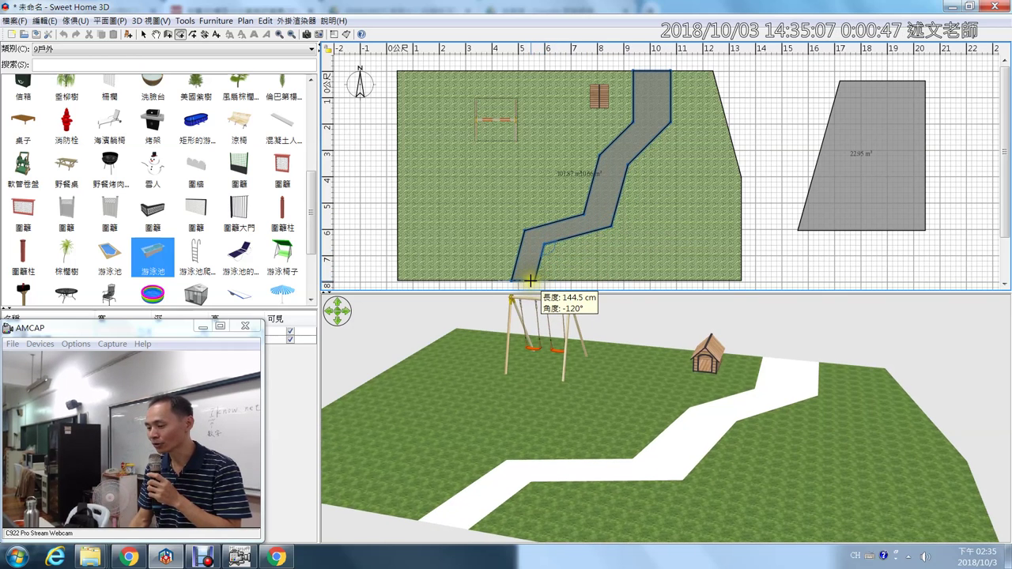
{"action": "left_click", "coordinate": [531, 280]}
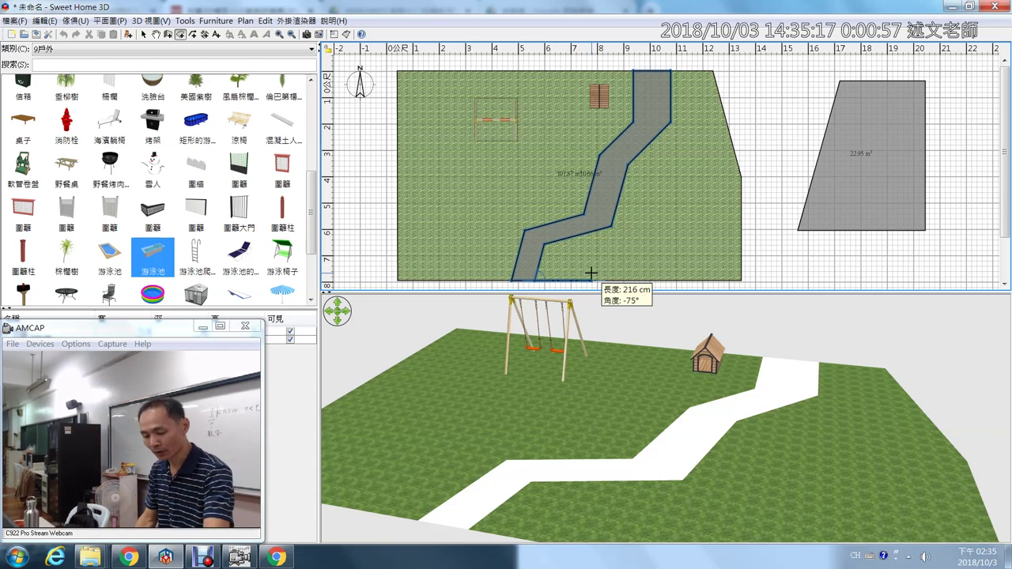
{"action": "double_click", "coordinate": [531, 276]}
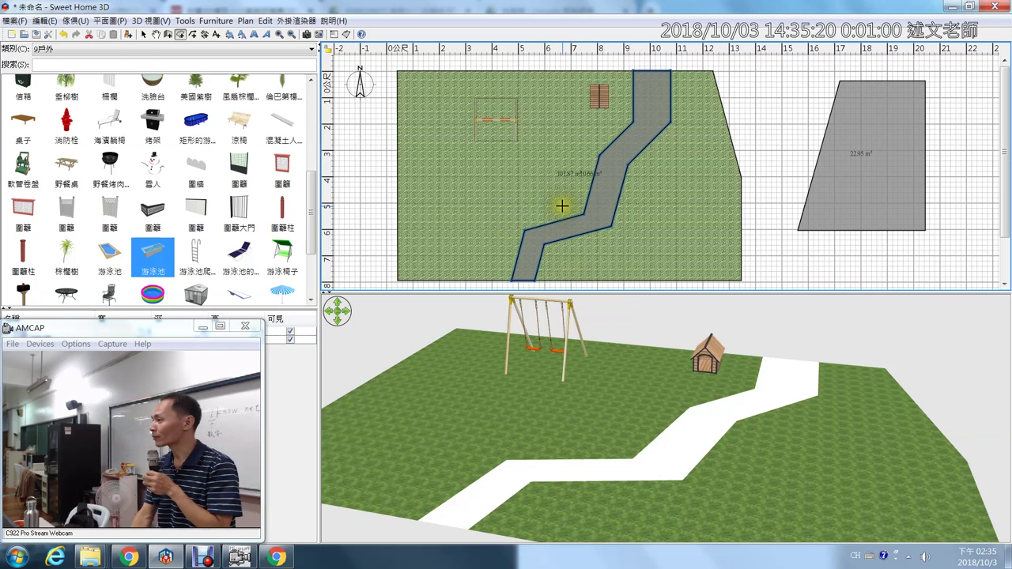
Open the path room's floor texture selection and search the available textures for 石頭.
{"action": "left_click", "coordinate": [142, 35]}
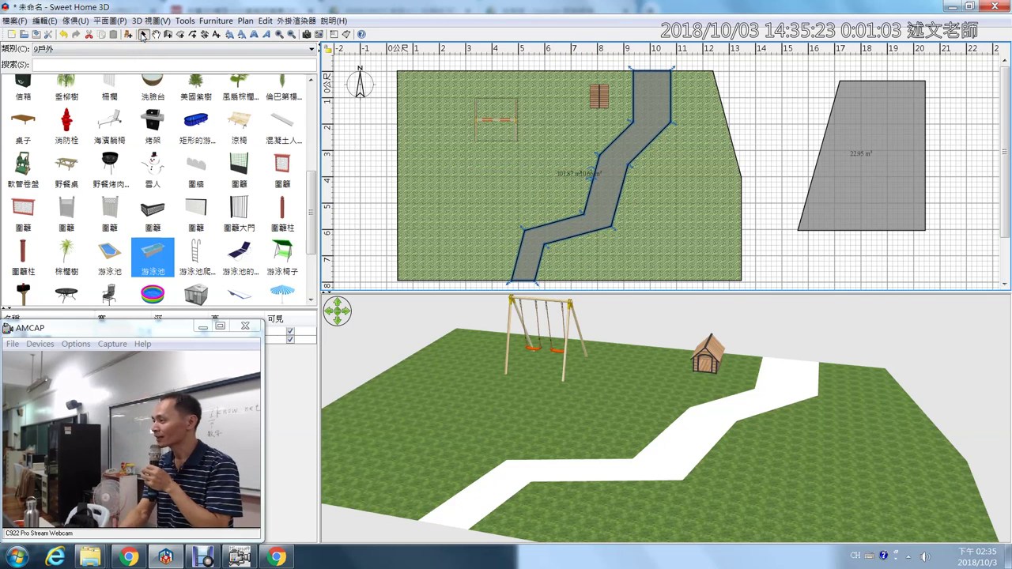
{"action": "double_click", "coordinate": [607, 184]}
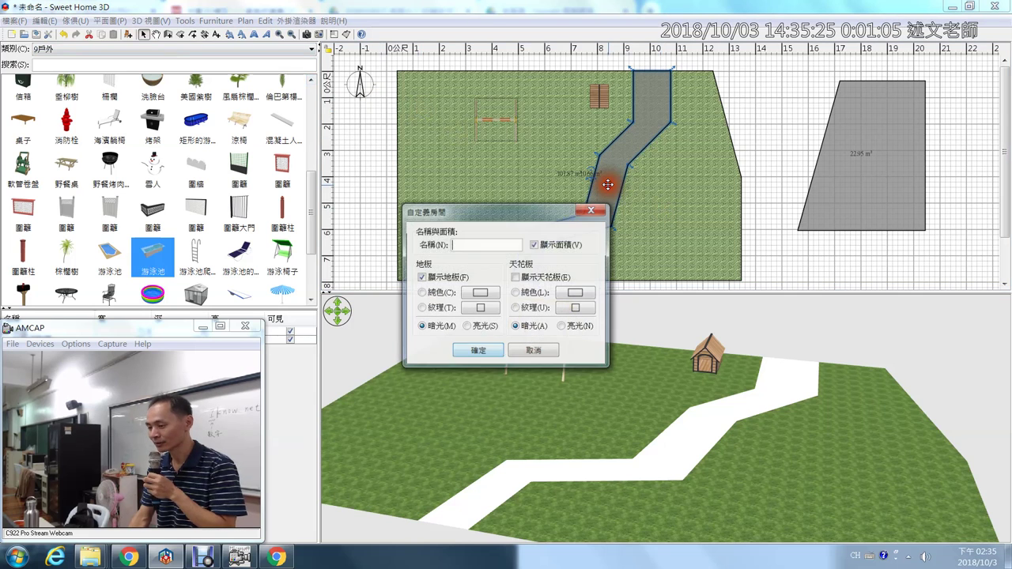
{"action": "left_click", "coordinate": [471, 308]}
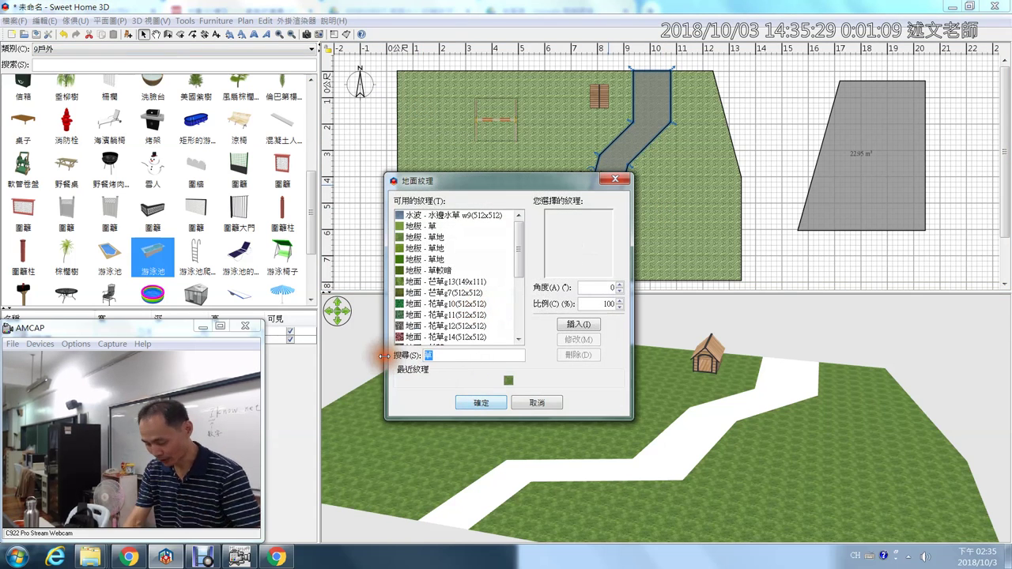
{"action": "key", "text": "BackSpace"}
{"action": "type", "text": "石"}
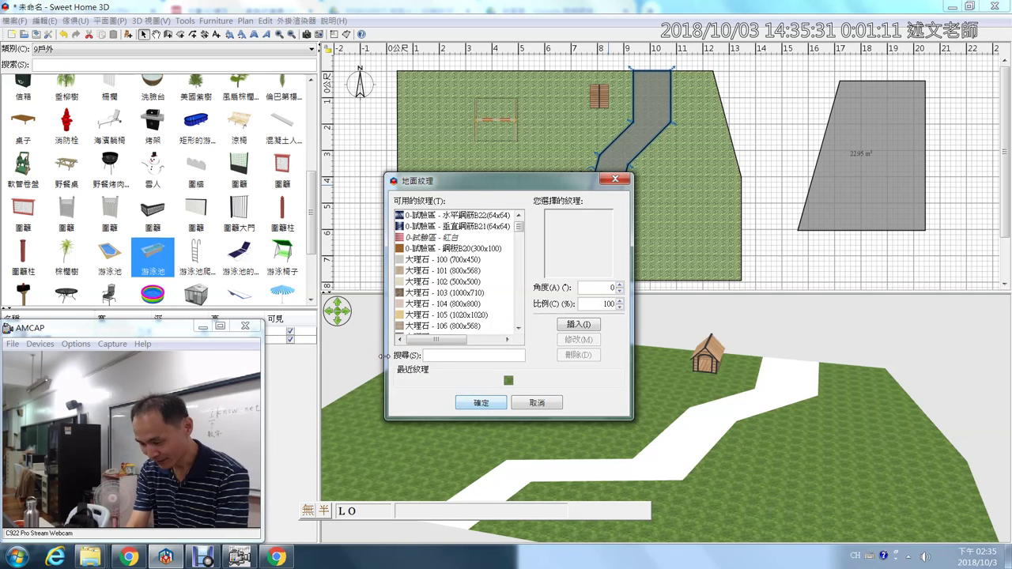
{"action": "left_click", "coordinate": [521, 227]}
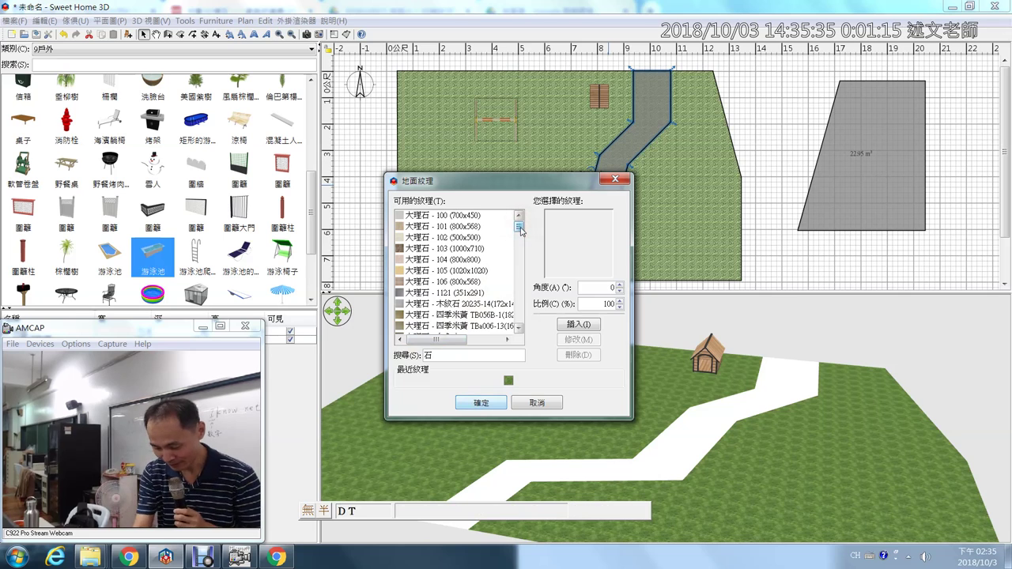
{"action": "type", "text": "頭"}
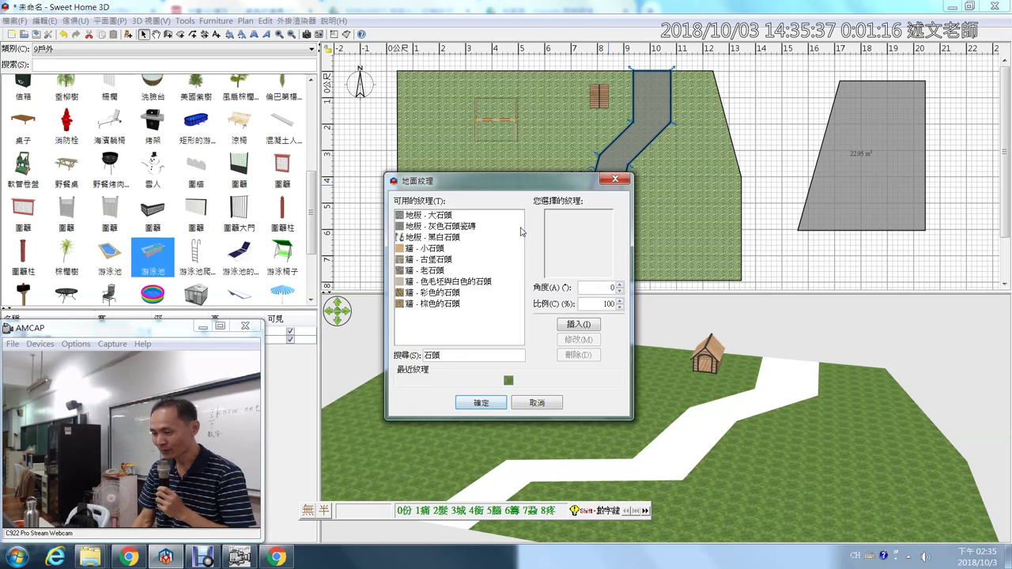
Compare the stone textures and apply the castle-stone wall texture (古堡石頭) to the path's floor.
{"action": "left_click", "coordinate": [429, 217]}
{"action": "left_click", "coordinate": [432, 227]}
{"action": "left_click", "coordinate": [435, 238]}
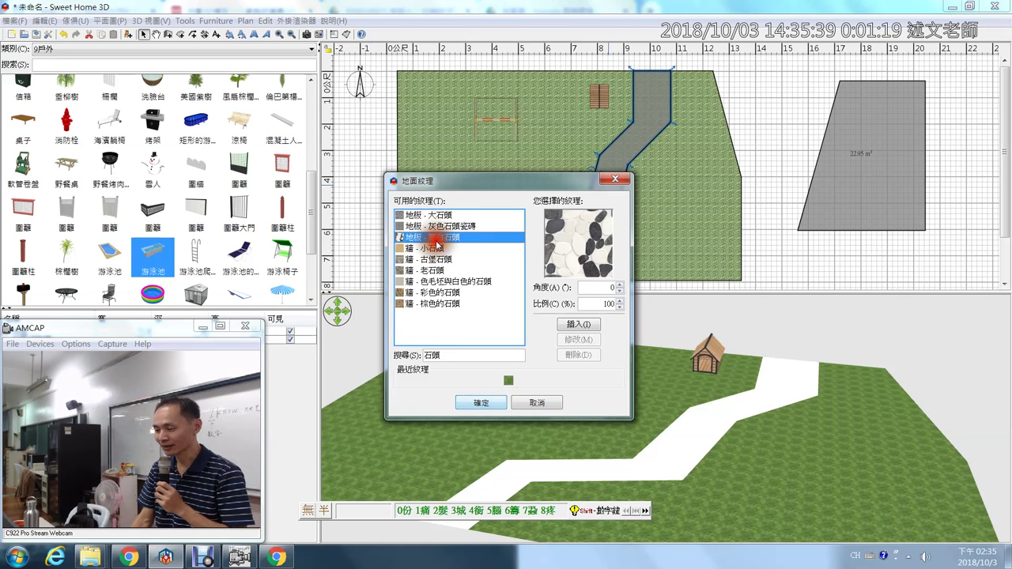
{"action": "left_click", "coordinate": [439, 258]}
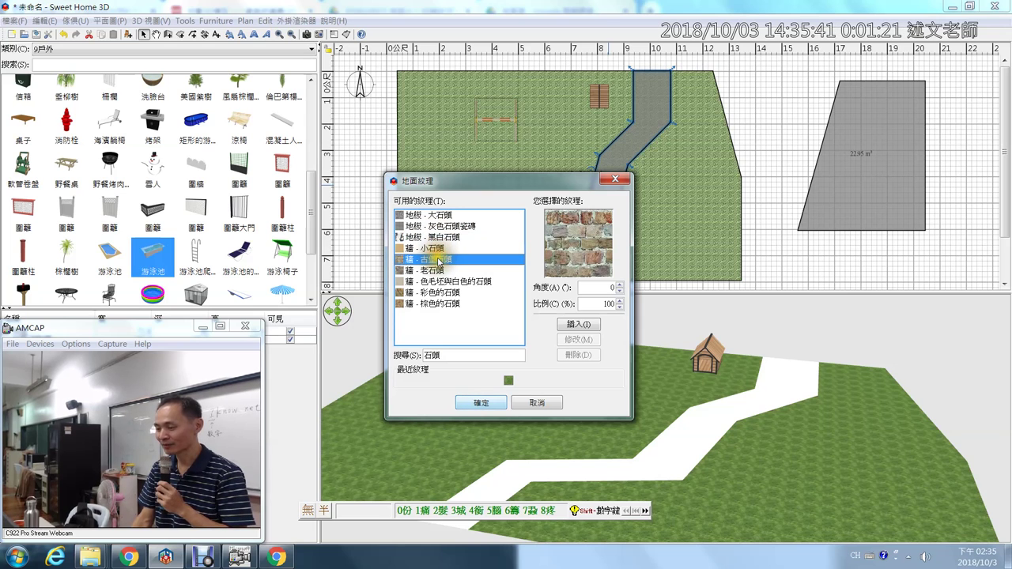
{"action": "left_click", "coordinate": [440, 271]}
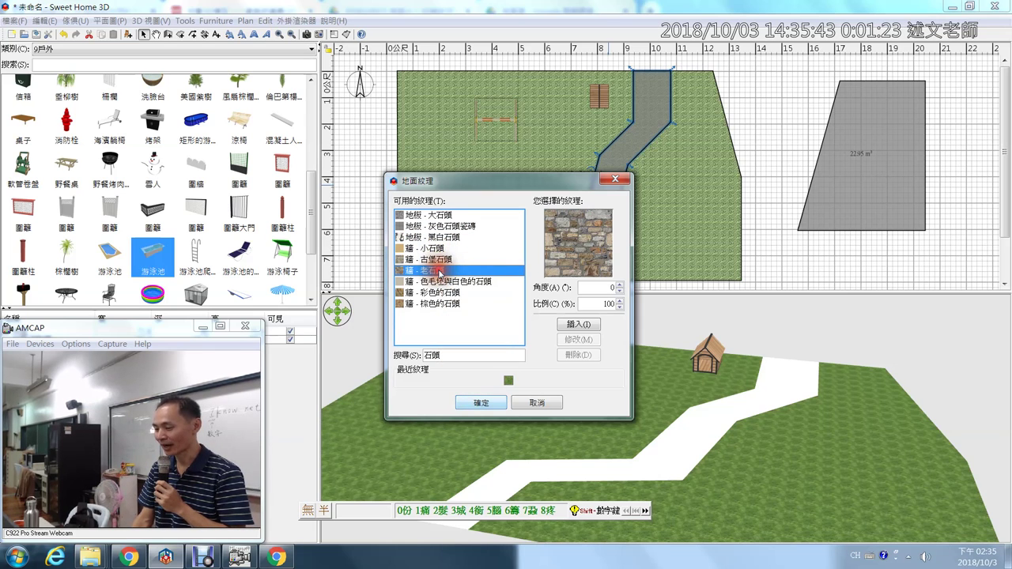
{"action": "left_click", "coordinate": [440, 259]}
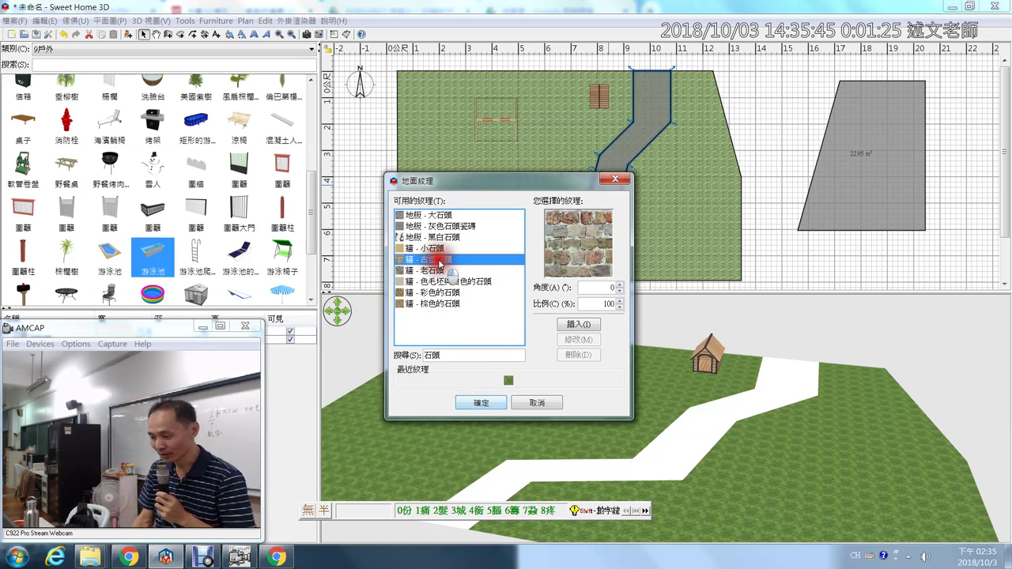
{"action": "left_click", "coordinate": [482, 405]}
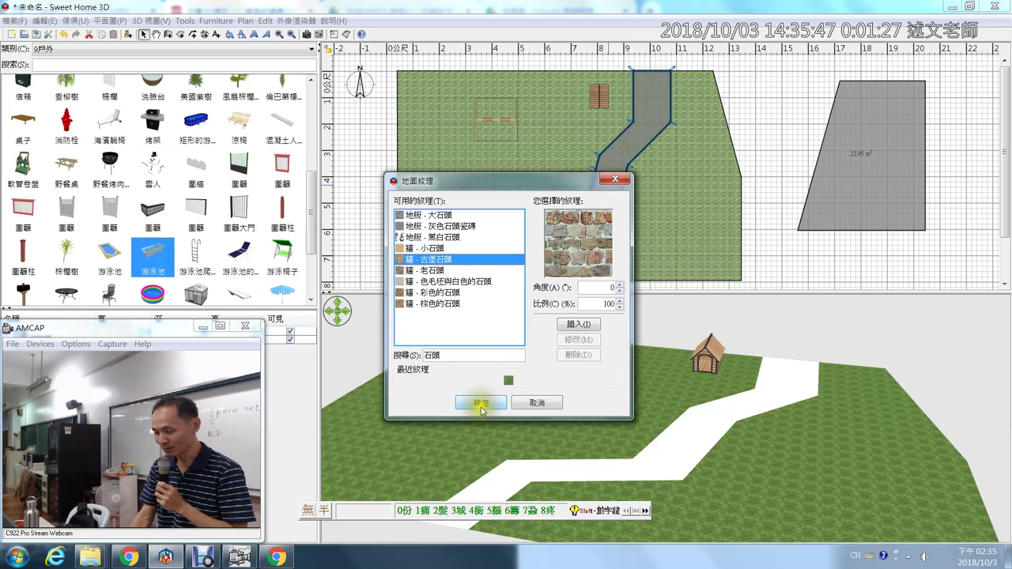
{"action": "left_click", "coordinate": [480, 403]}
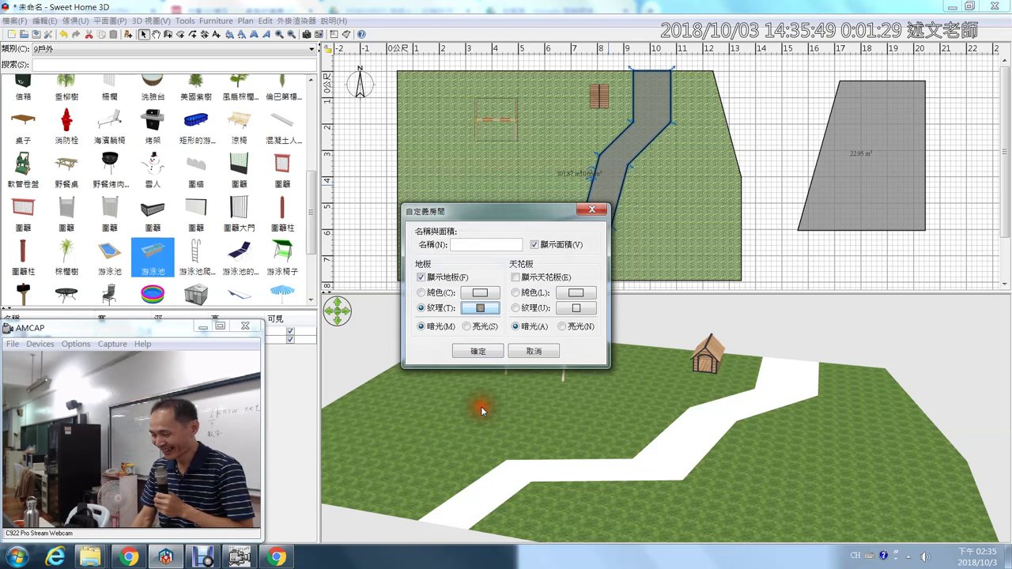
{"action": "left_click", "coordinate": [480, 350]}
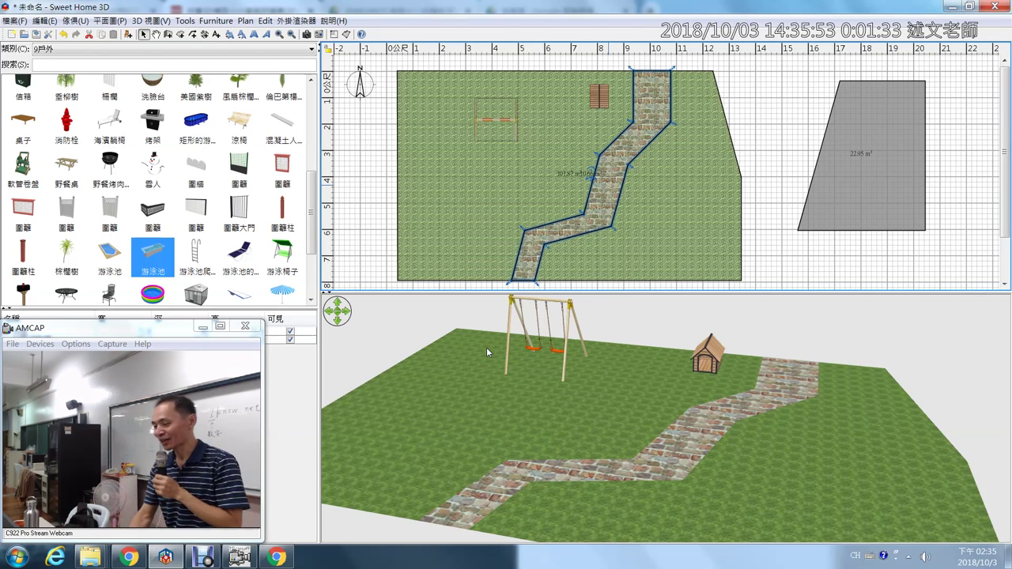
Place the large leafy tree from the outdoor catalog in the lawn's upper-left corner of the plan.
{"action": "left_click_drag", "start_coordinate": [672, 427], "coordinate": [657, 459]}
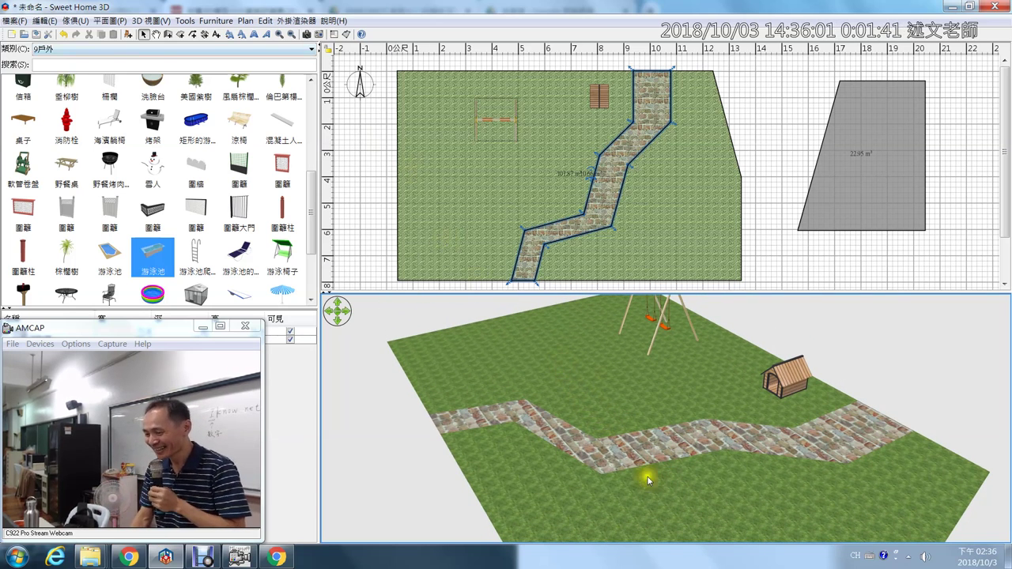
{"action": "left_click", "coordinate": [133, 220]}
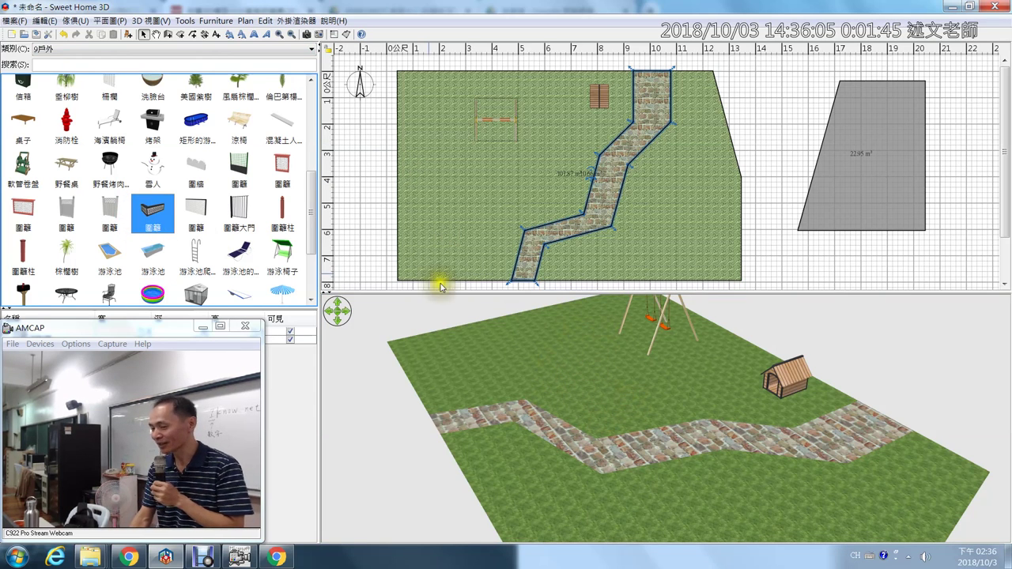
{"action": "left_click_drag", "start_coordinate": [311, 194], "coordinate": [311, 241]}
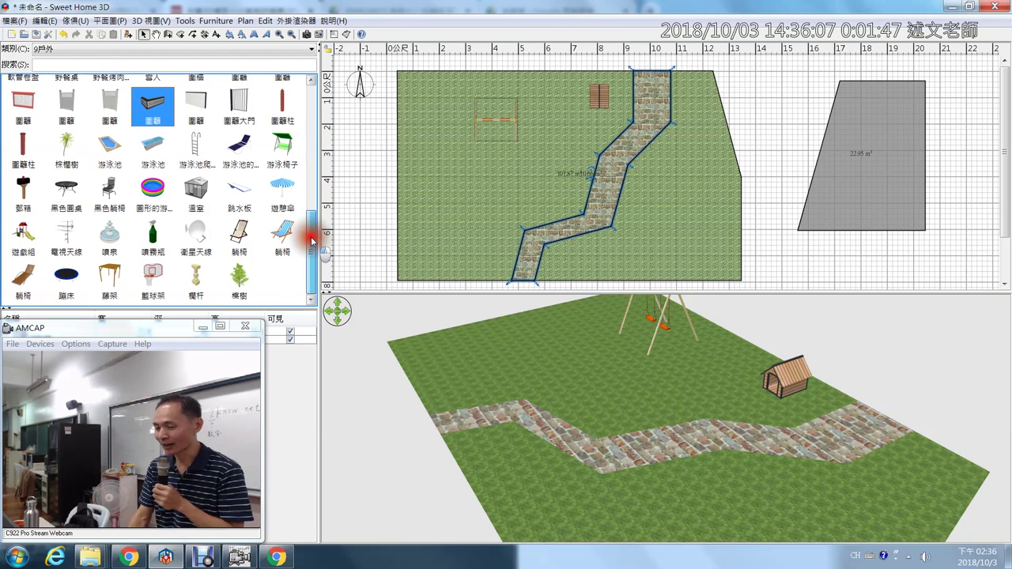
{"action": "left_click_drag", "start_coordinate": [238, 276], "coordinate": [399, 72]}
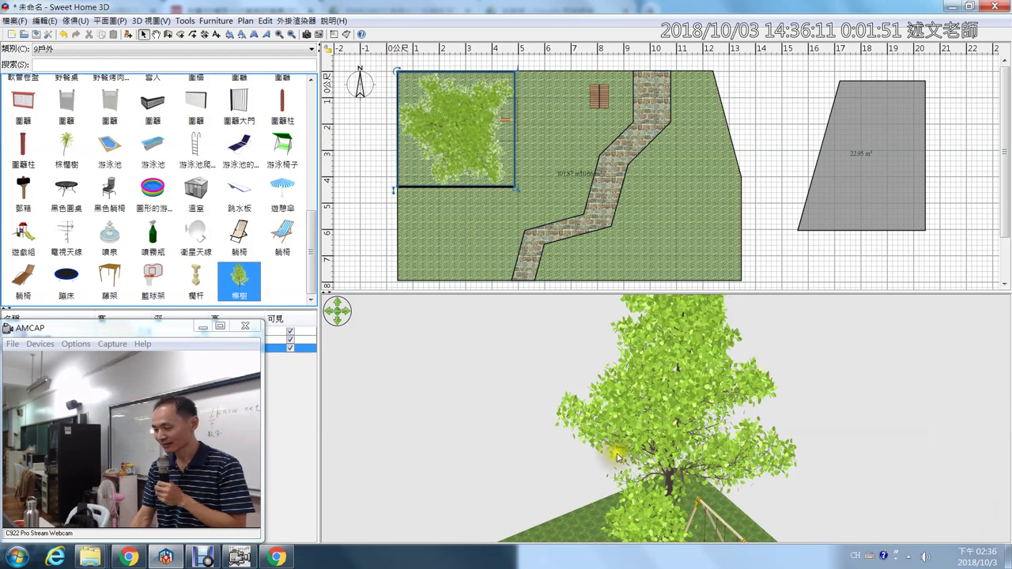
{"action": "left_click_drag", "start_coordinate": [633, 419], "coordinate": [634, 421]}
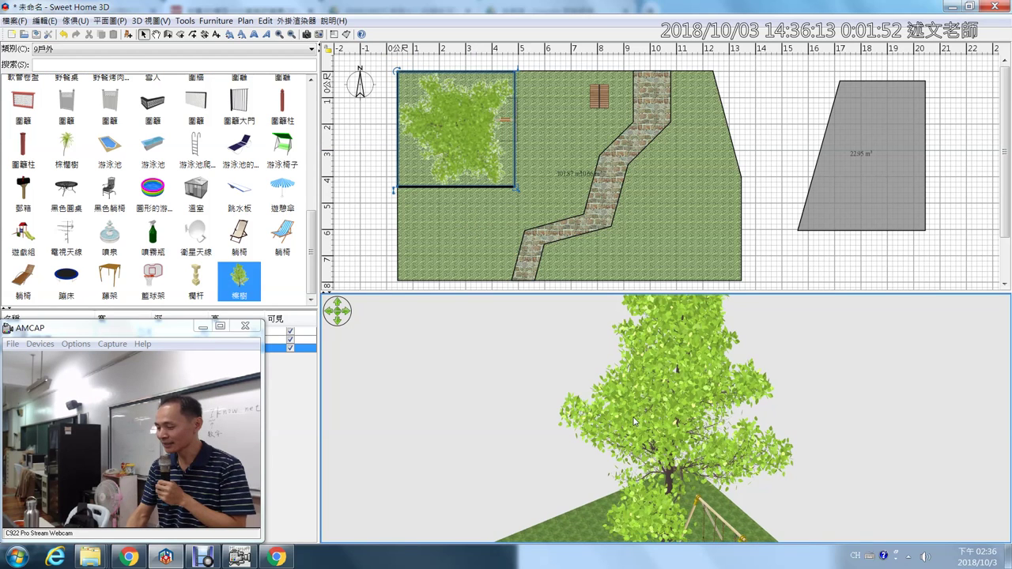
{"action": "scroll", "coordinate": [634, 421], "scroll_direction": "down", "scroll_amount": 5}
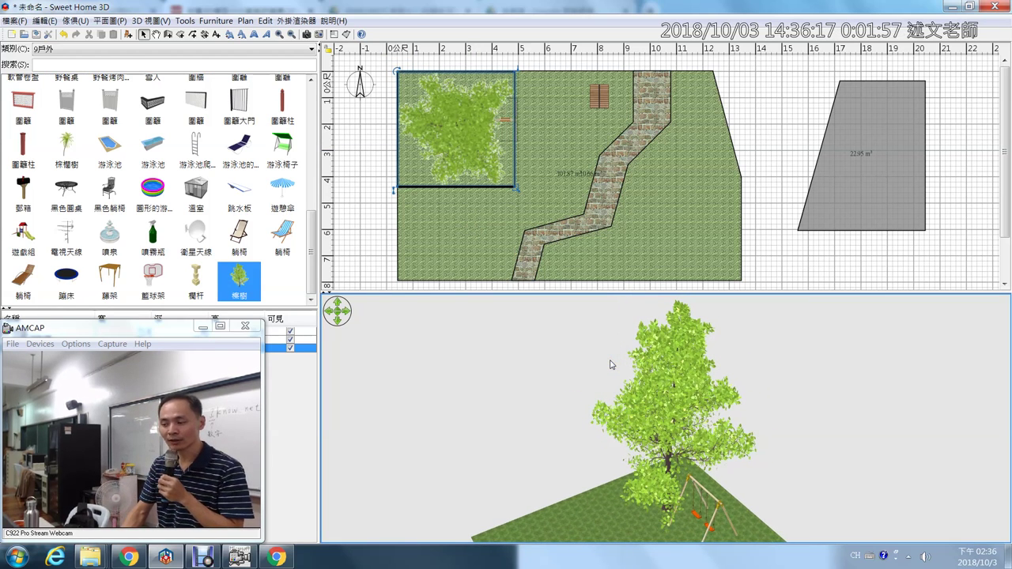
Delete the separate grey trapezoid room beside the lawn.
{"action": "mouse_move", "coordinate": [610, 364]}
{"action": "left_mouse_down"}
{"action": "mouse_move", "coordinate": [646, 501]}
{"action": "mouse_move", "coordinate": [757, 429]}
{"action": "mouse_move", "coordinate": [795, 445]}
{"action": "mouse_move", "coordinate": [621, 534]}
{"action": "mouse_move", "coordinate": [488, 533]}
{"action": "mouse_move", "coordinate": [703, 469]}
{"action": "mouse_move", "coordinate": [741, 473]}
{"action": "mouse_move", "coordinate": [736, 466]}
{"action": "left_mouse_up"}
{"action": "left_click", "coordinate": [644, 219]}
{"action": "left_click", "coordinate": [836, 166]}
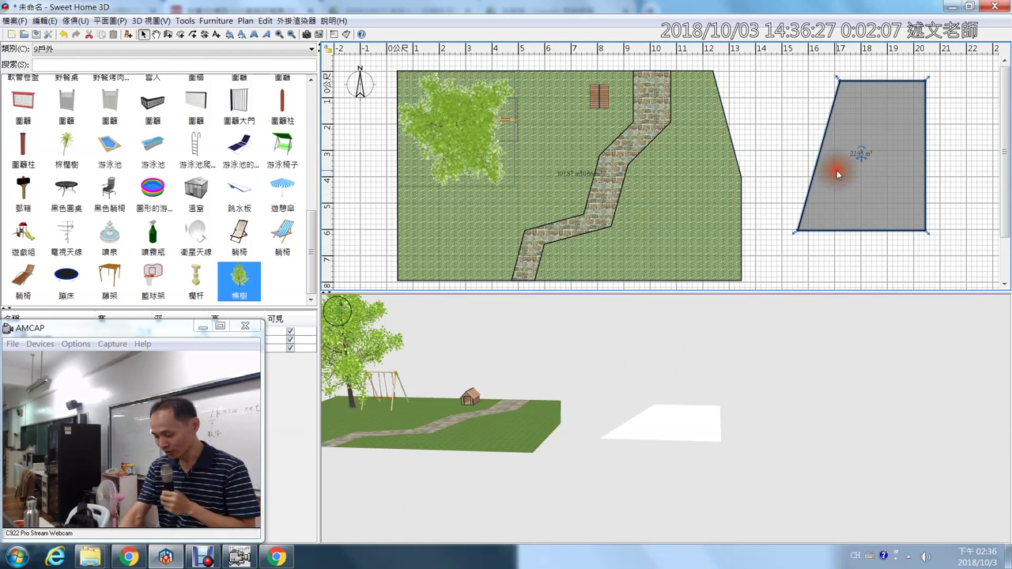
{"action": "key", "text": "Delete"}
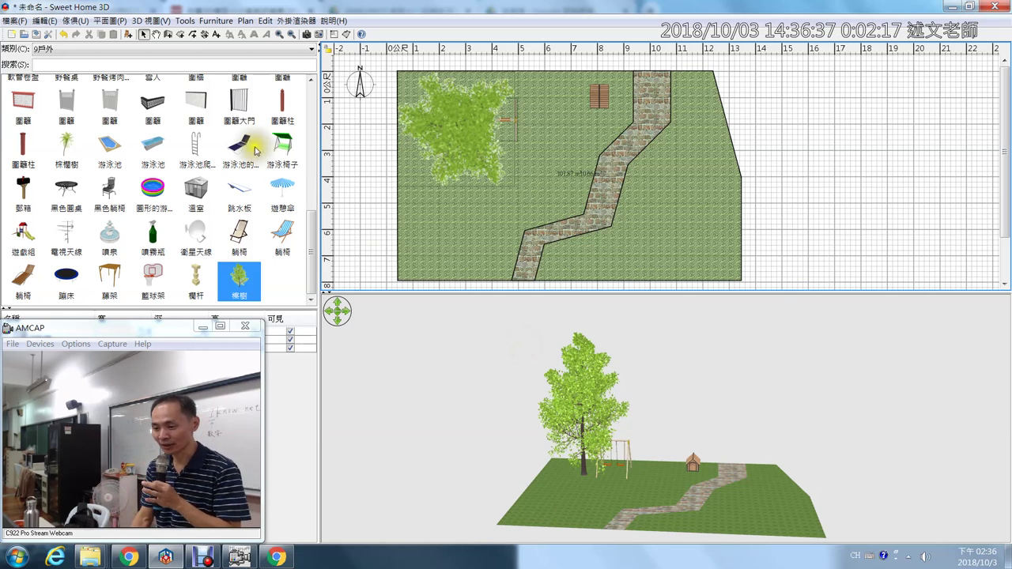
Look at the fence models in the outdoor category and search all catalog categories for 柵.
{"action": "left_click", "coordinate": [67, 102]}
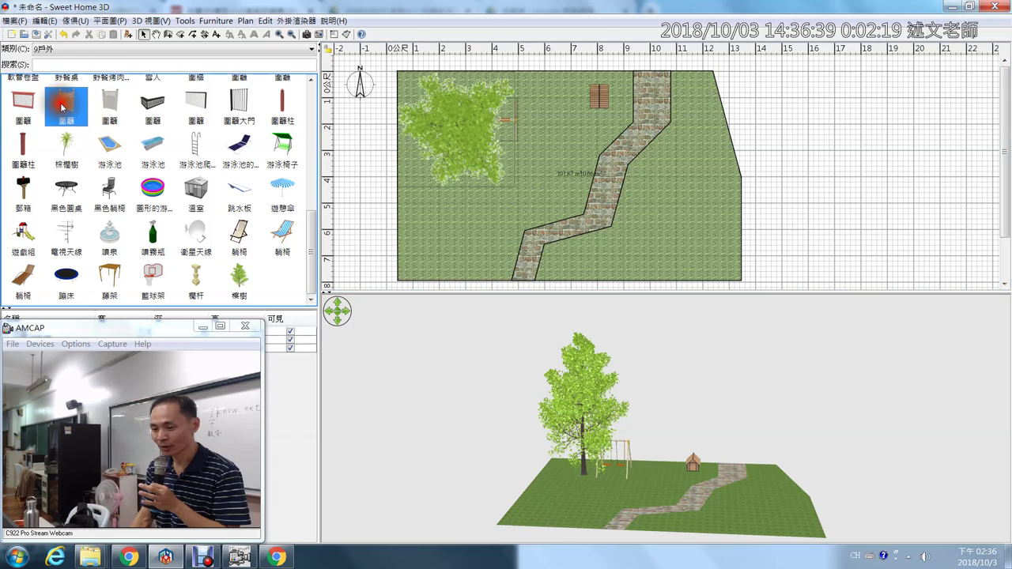
{"action": "left_click", "coordinate": [183, 106]}
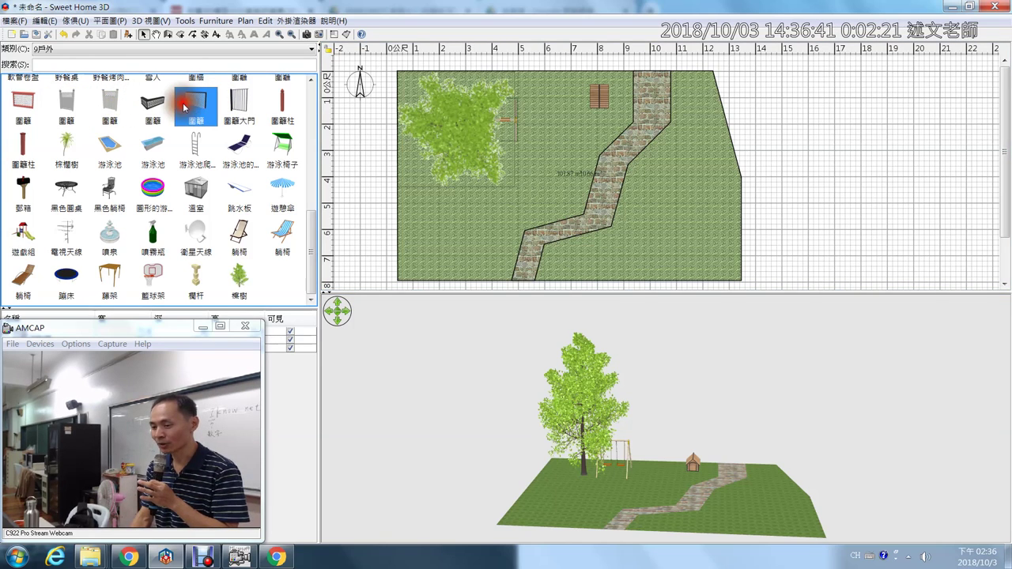
{"action": "left_click", "coordinate": [52, 49]}
{"action": "left_click", "coordinate": [56, 62]}
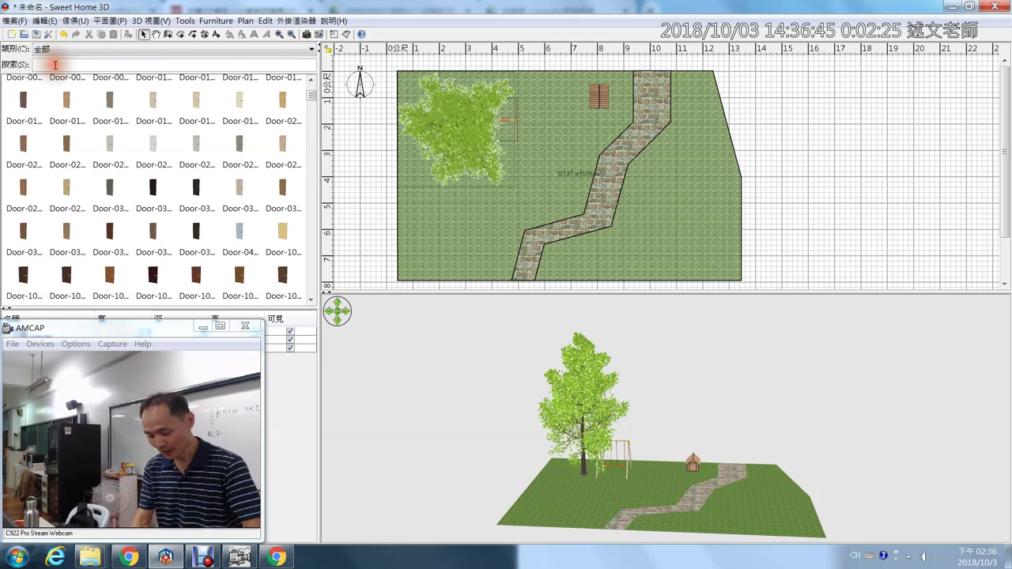
{"action": "left_click", "coordinate": [56, 64]}
{"action": "type", "text": "柵"}
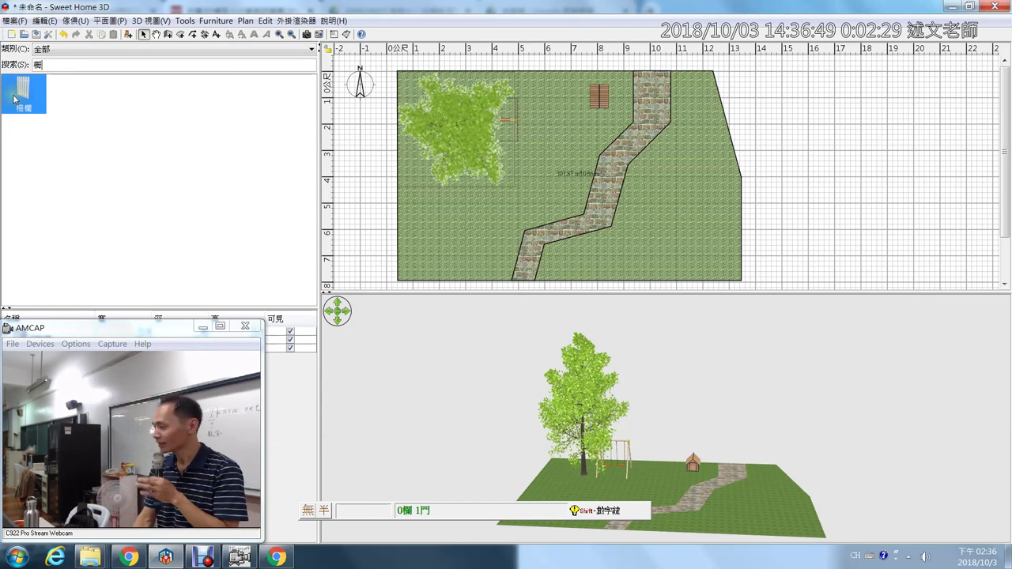
{"action": "mouse_move", "coordinate": [14, 98]}
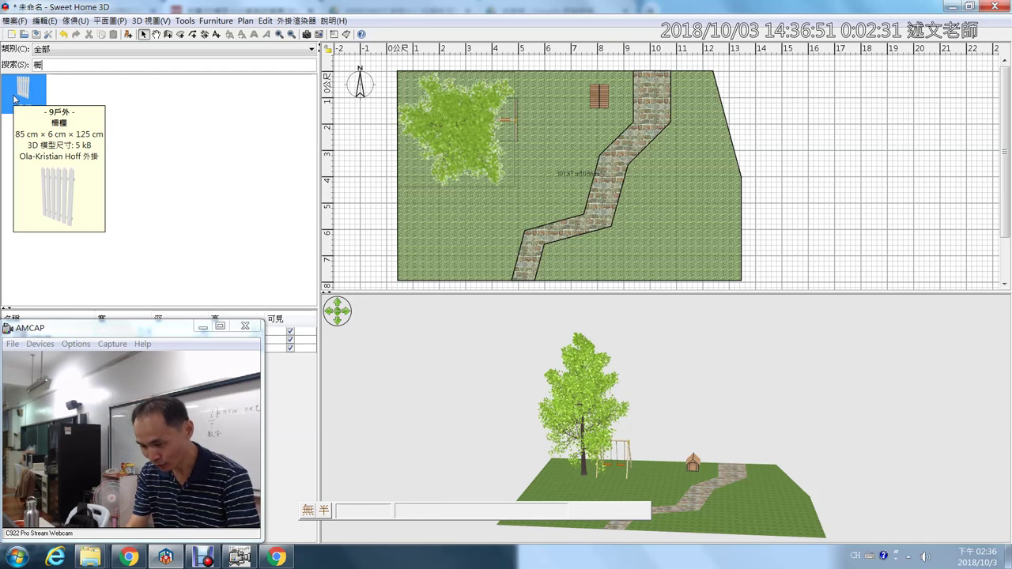
Search the catalog for 欄 and place the white picket fence (柵欄) at the lawn's lower-left corner in the plan.
{"action": "key", "text": "BackSpace"}
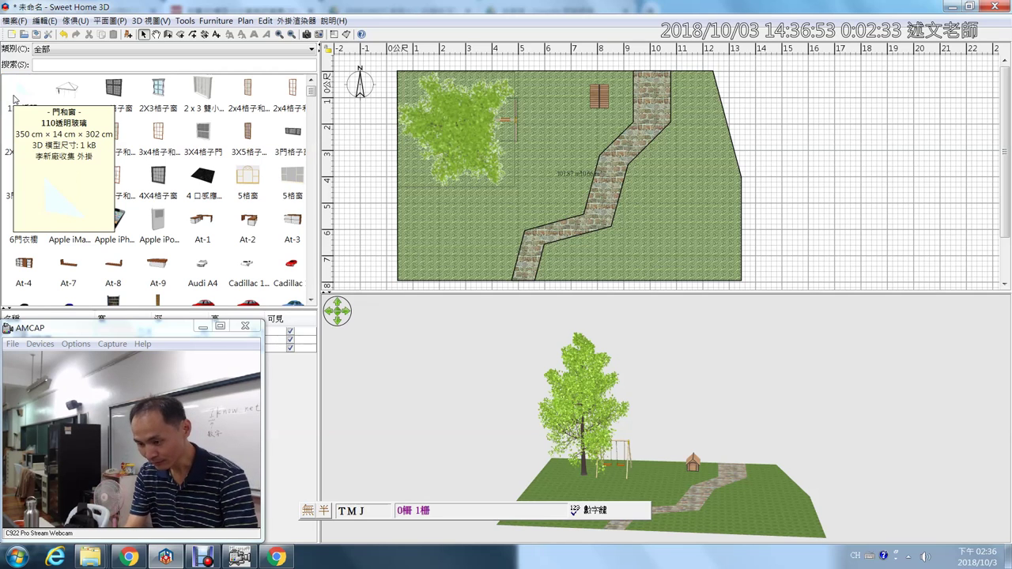
{"action": "type", "text": "欄"}
{"action": "left_click", "coordinate": [109, 179]}
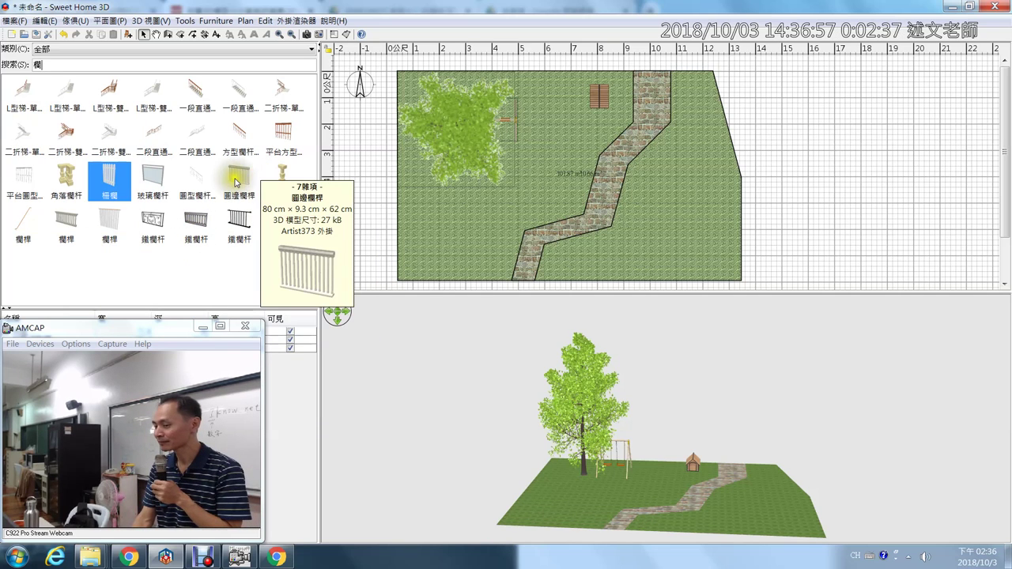
{"action": "left_click", "coordinate": [61, 49]}
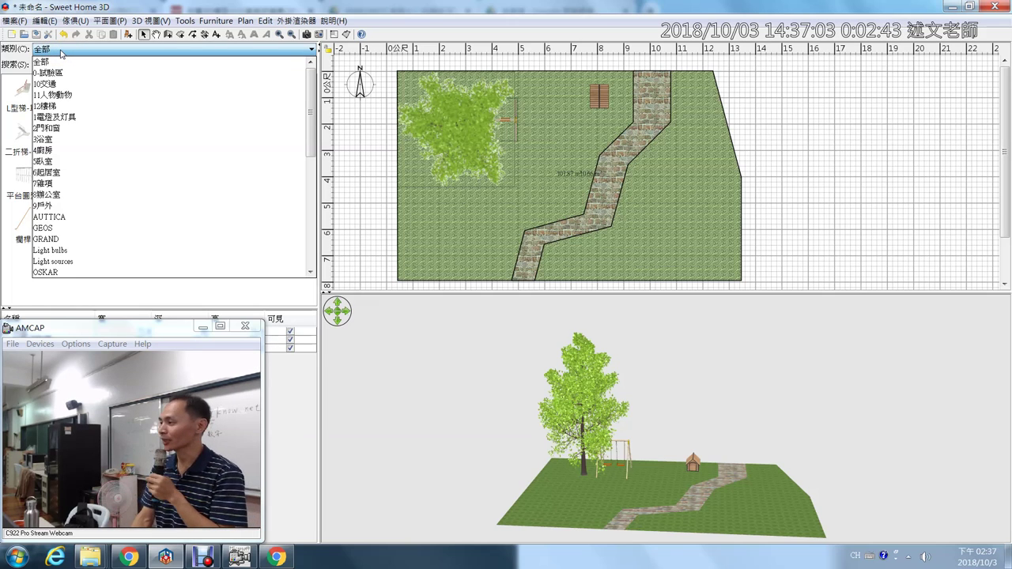
{"action": "left_click", "coordinate": [61, 51]}
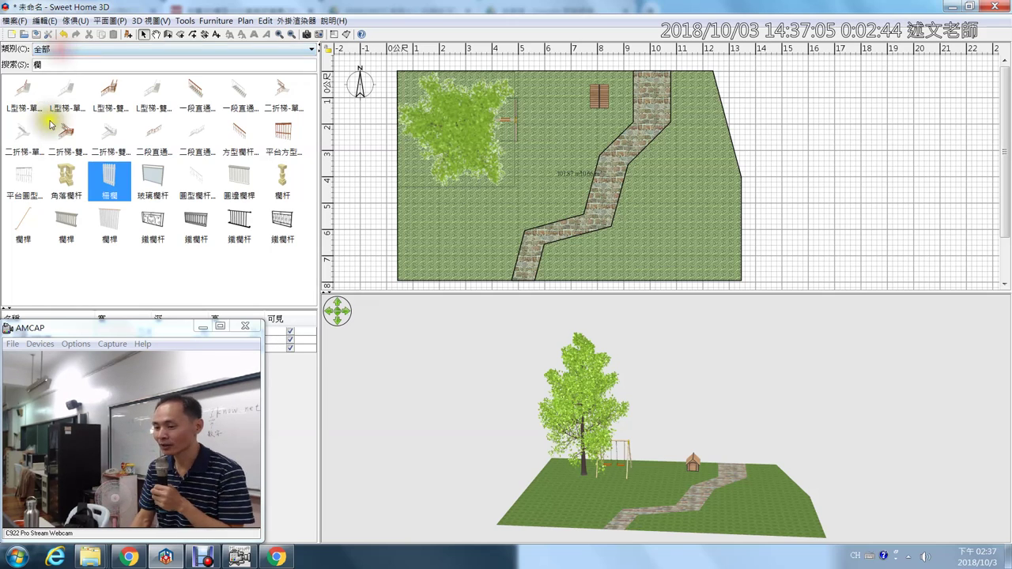
{"action": "left_click_drag", "start_coordinate": [113, 181], "coordinate": [398, 279]}
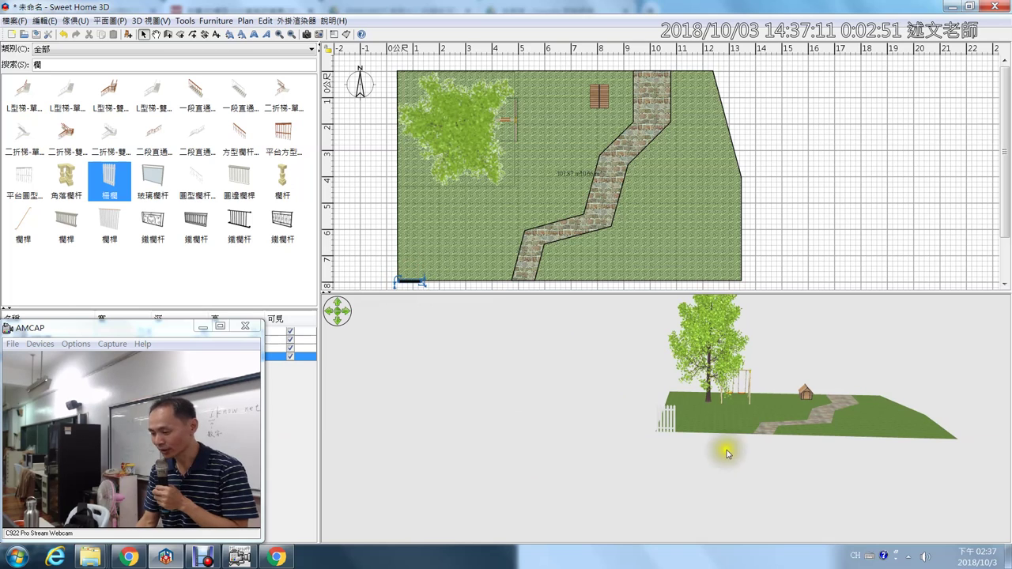
{"action": "scroll", "coordinate": [735, 440], "scroll_direction": "up", "scroll_amount": 5}
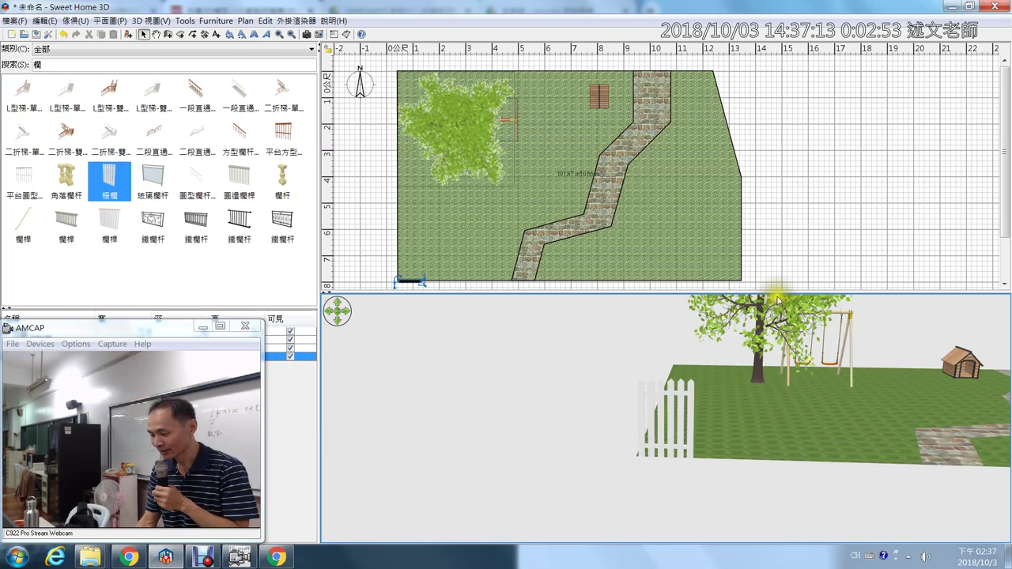
{"action": "scroll", "coordinate": [777, 300], "scroll_direction": "up", "scroll_amount": 1}
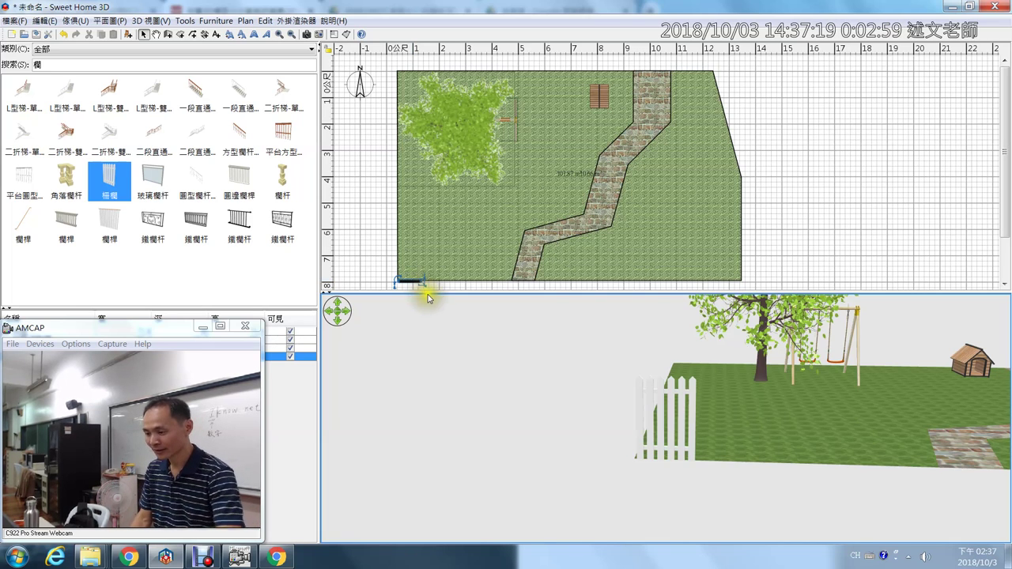
Try duplicating the fence panel to its right along the lawn's lower edge, and delete the copy.
{"action": "left_click_drag", "start_coordinate": [409, 281], "coordinate": [442, 280]}
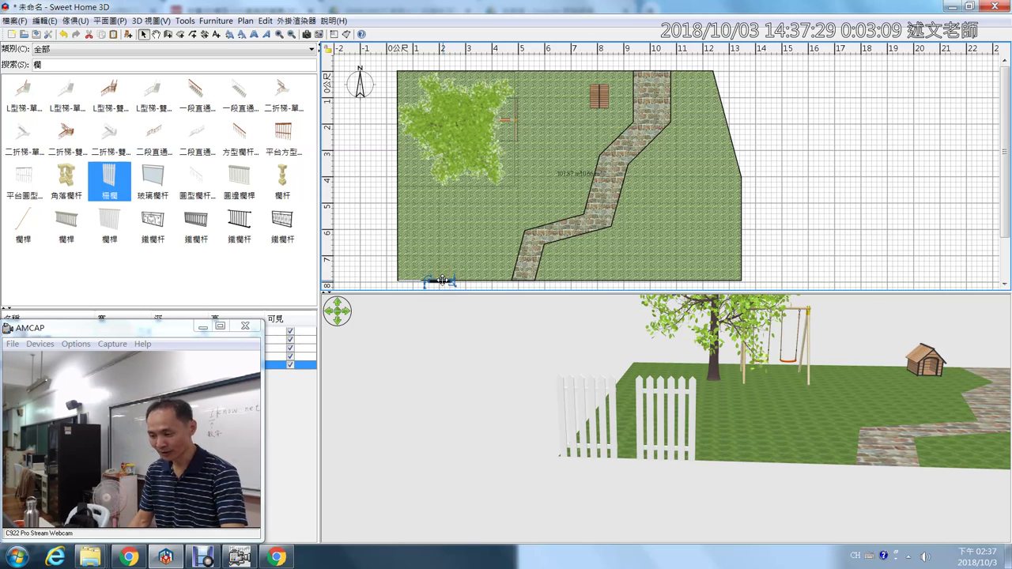
{"action": "scroll", "coordinate": [737, 176], "scroll_direction": "up", "scroll_amount": 2, "text": "ctrl"}
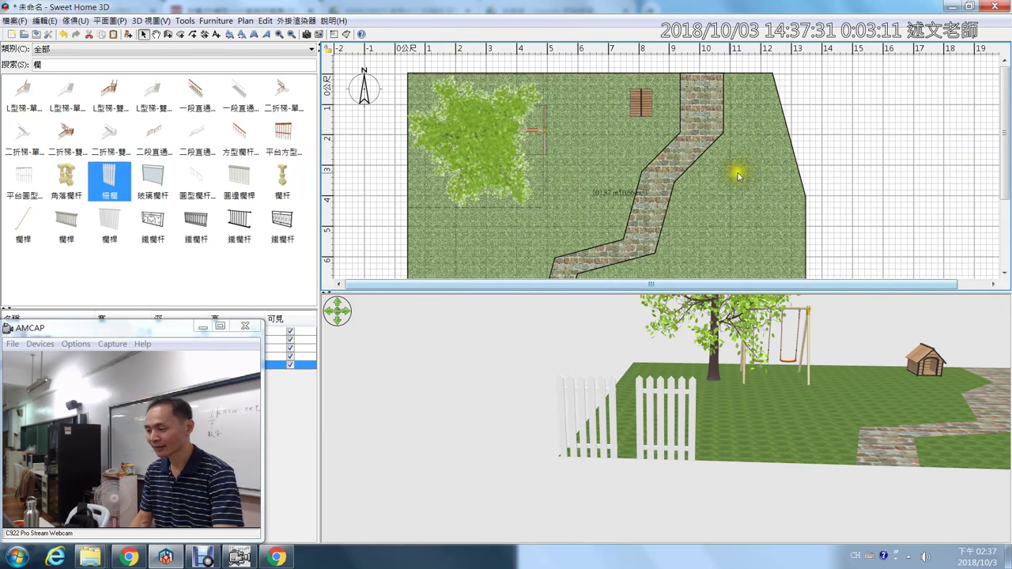
{"action": "left_click_drag", "start_coordinate": [569, 196], "coordinate": [553, 102]}
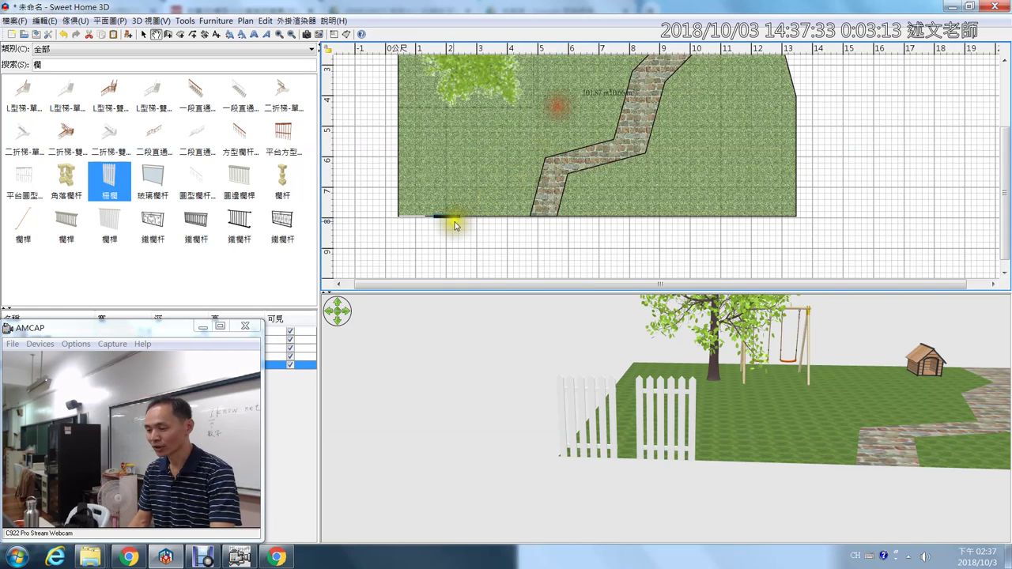
{"action": "key", "text": "Delete"}
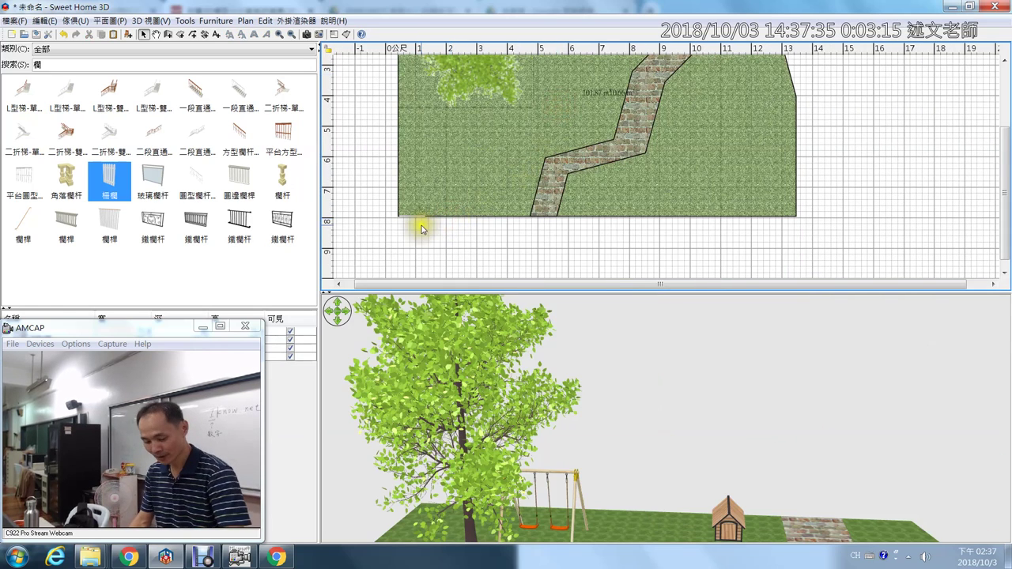
Select the fence panel at the lawn's lower-left corner for close-up editing in the plan.
{"action": "left_click_drag", "start_coordinate": [423, 226], "coordinate": [411, 219]}
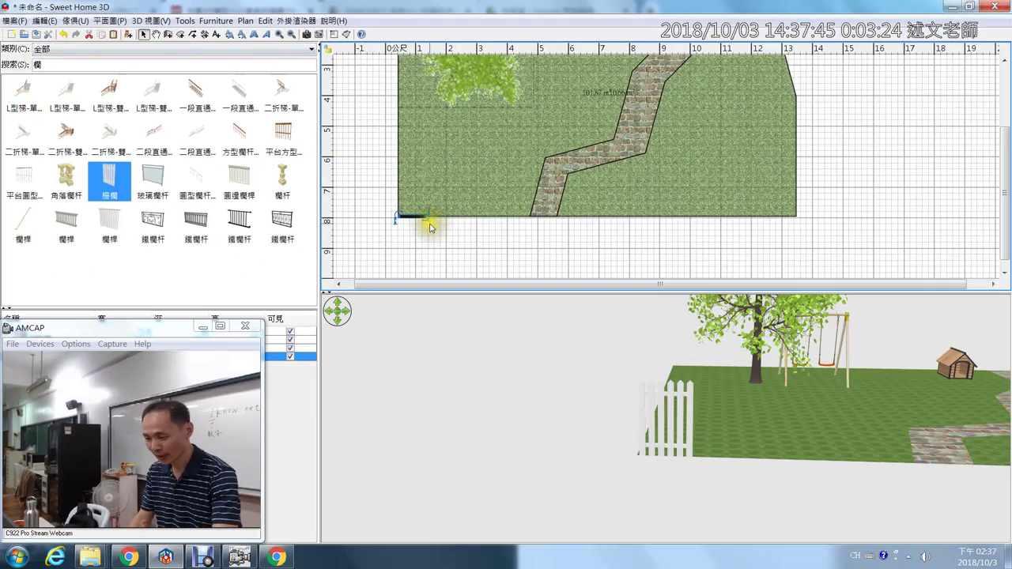
{"action": "scroll", "coordinate": [602, 444], "scroll_direction": "up", "scroll_amount": 2}
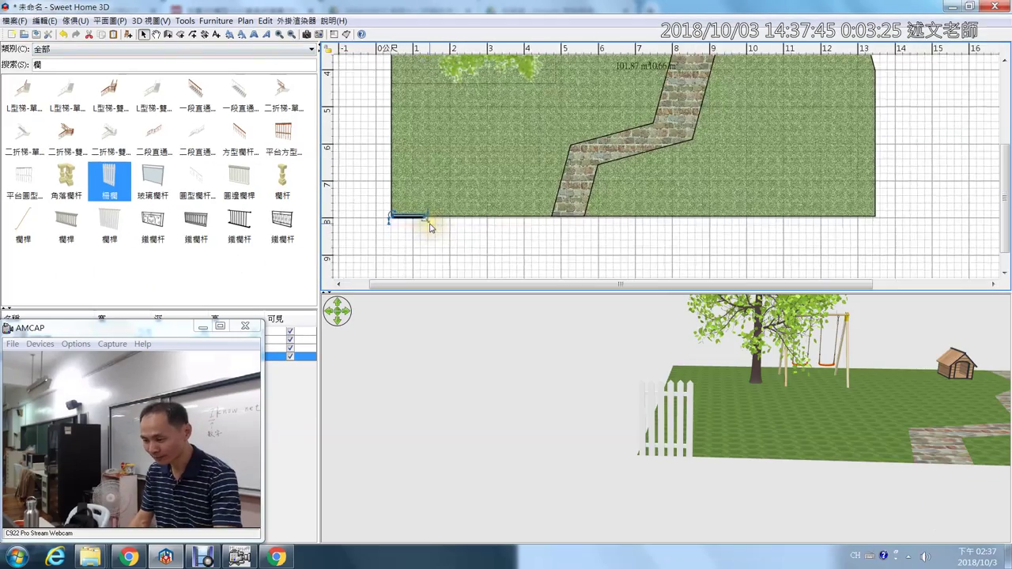
{"action": "scroll", "coordinate": [431, 228], "scroll_direction": "up", "scroll_amount": 4}
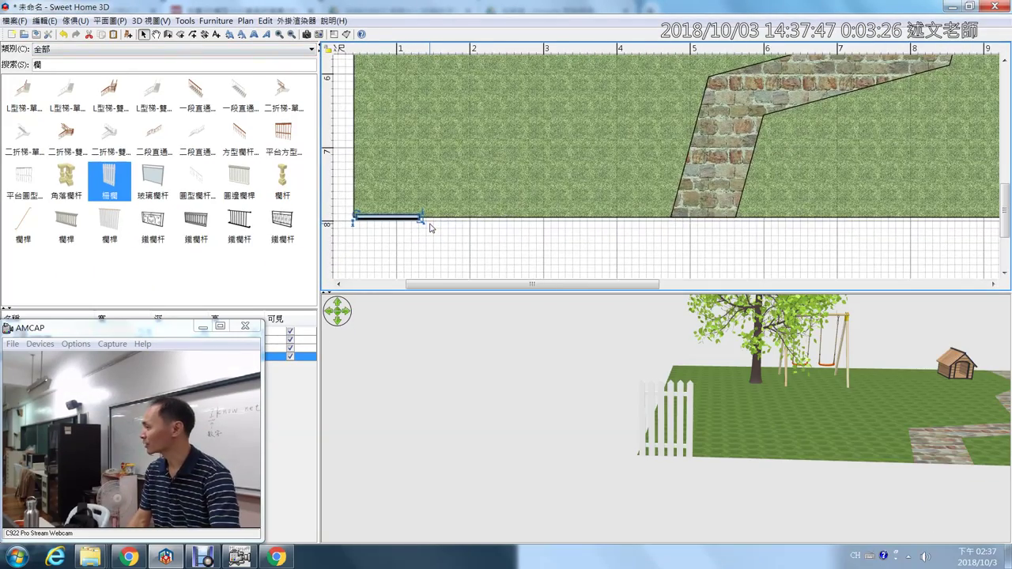
{"action": "scroll", "coordinate": [431, 228], "scroll_direction": "up", "scroll_amount": 1}
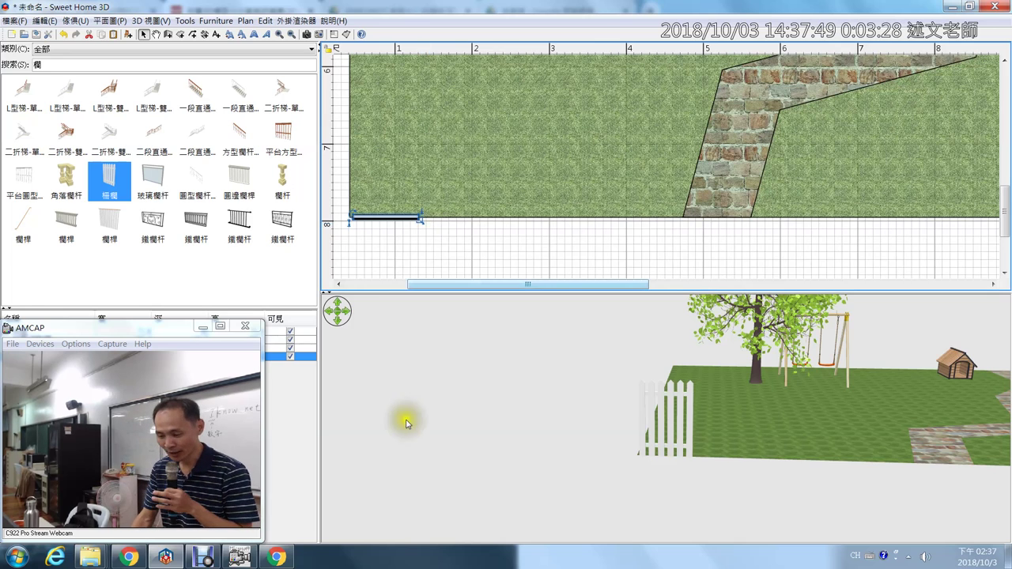
Switch to Chrome to try zooming a blank new page in and out, and return to Sweet Home 3D.
{"action": "left_click", "coordinate": [278, 558]}
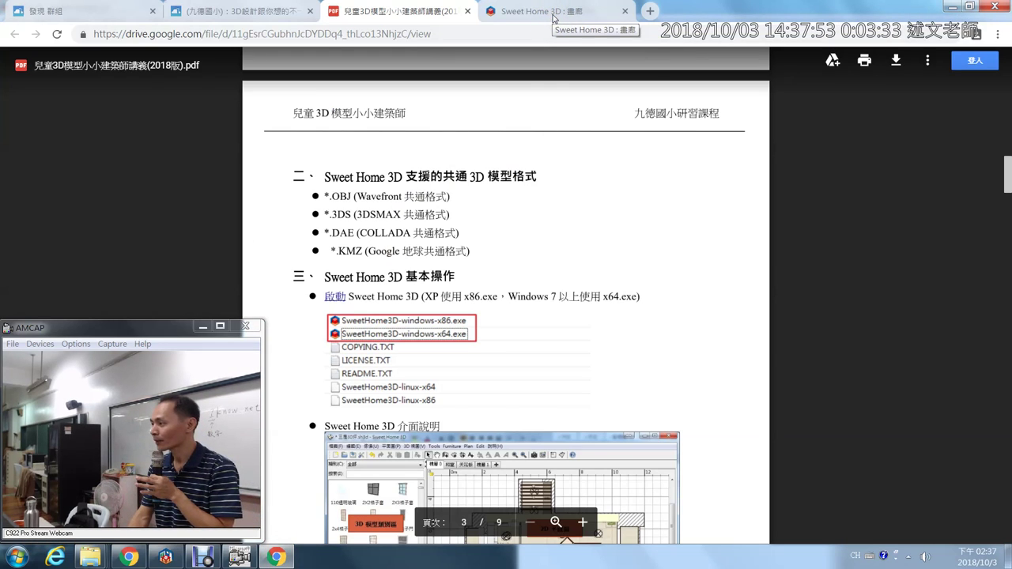
{"action": "left_click", "coordinate": [647, 15]}
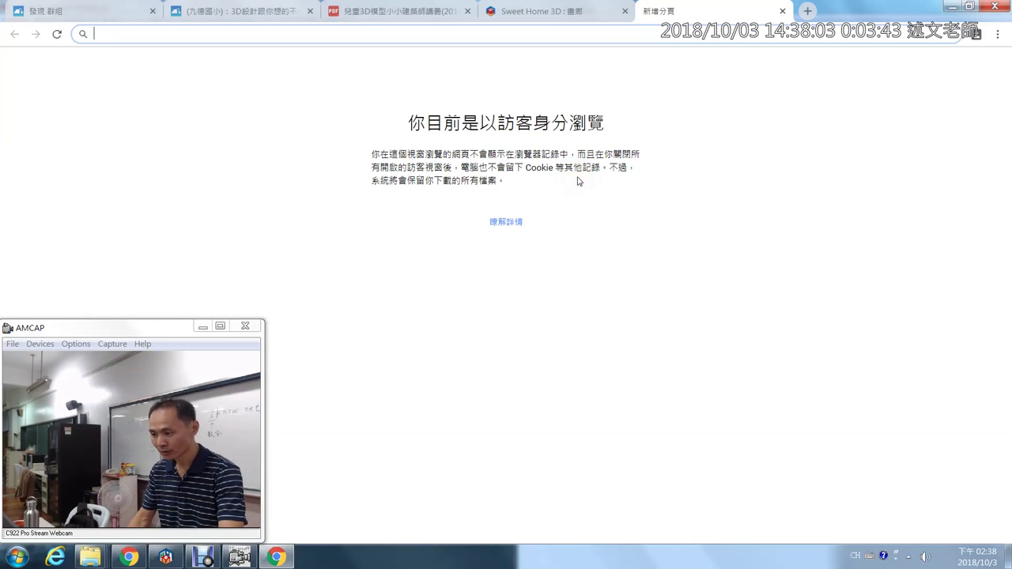
{"action": "scroll", "coordinate": [577, 181], "scroll_direction": "up", "scroll_amount": 4, "text": "ctrl"}
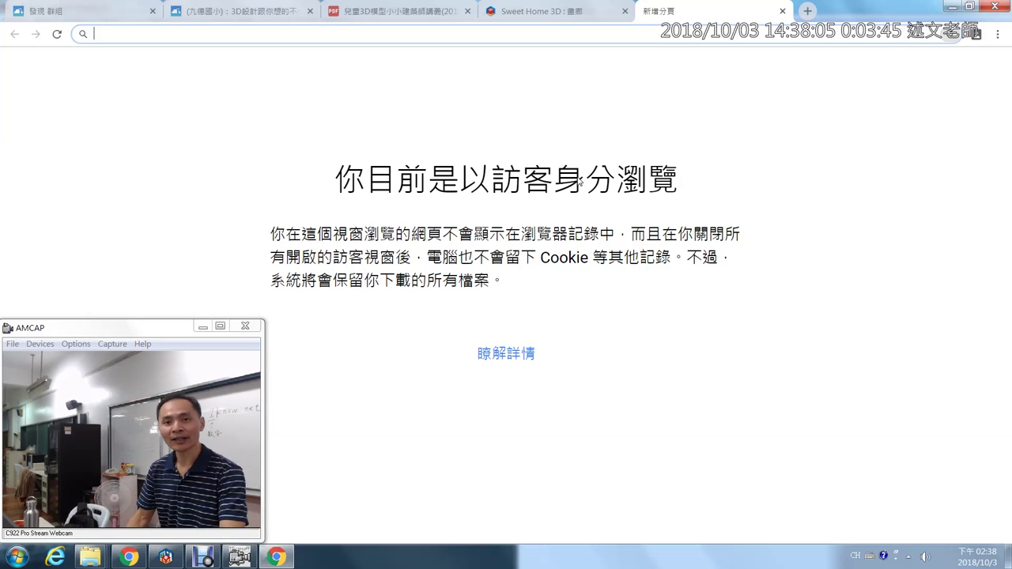
{"action": "scroll", "coordinate": [579, 181], "scroll_direction": "down", "scroll_amount": 5, "text": "ctrl"}
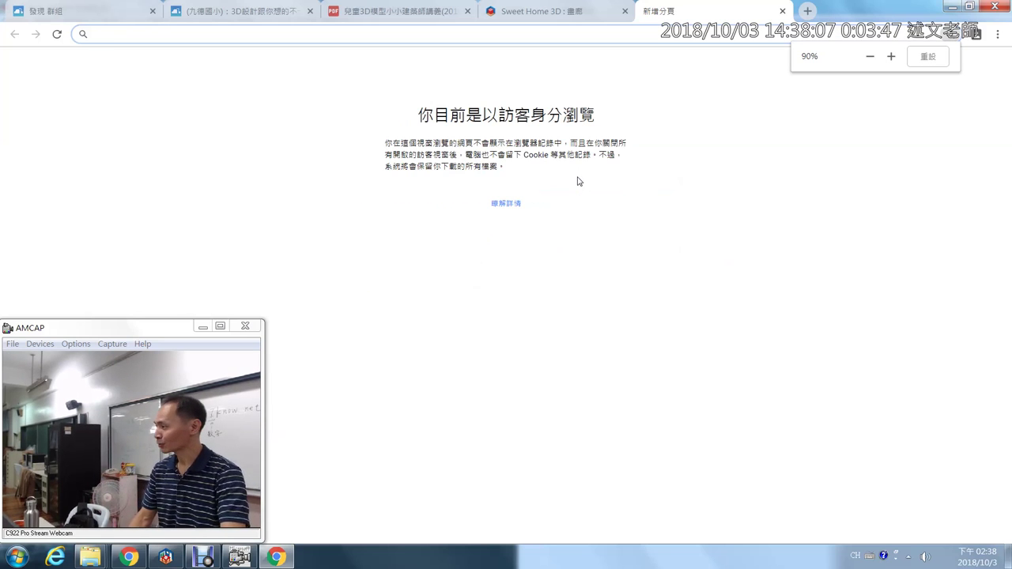
{"action": "left_click", "coordinate": [781, 16]}
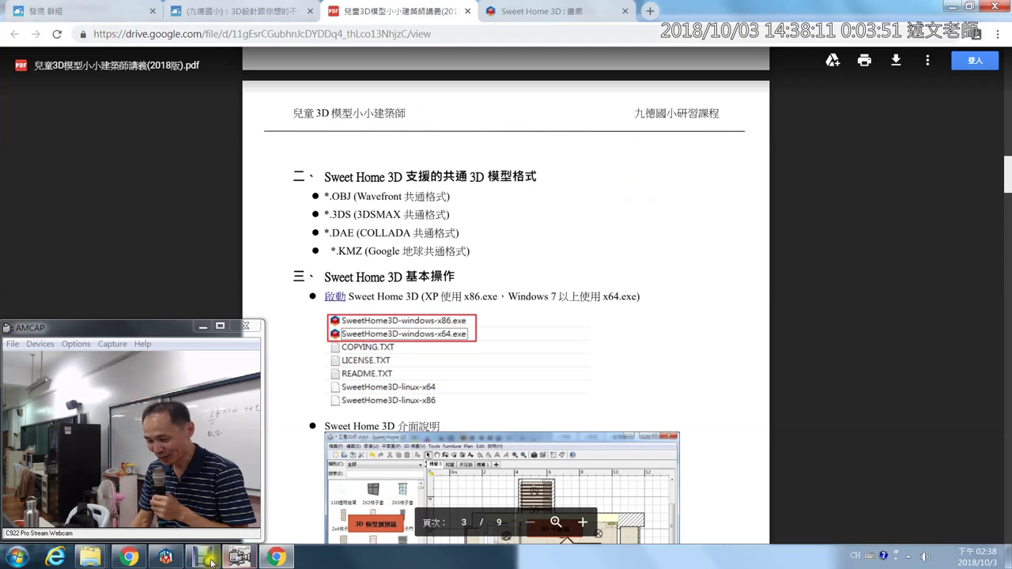
{"action": "left_click", "coordinate": [165, 558]}
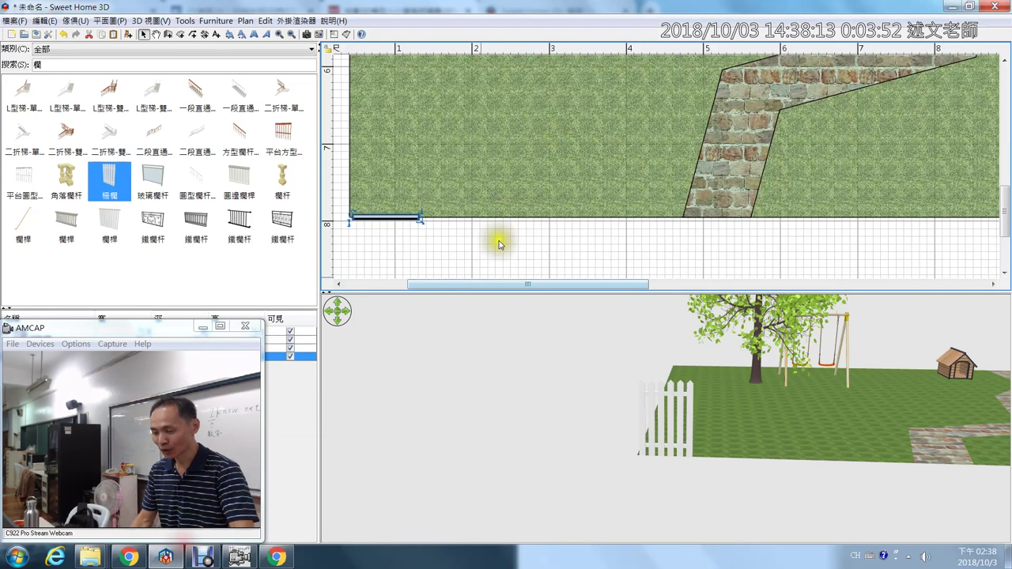
Duplicate the corner fence panel and align the copy just to its right along the lawn's lower edge.
{"action": "scroll", "coordinate": [389, 209], "scroll_direction": "up", "scroll_amount": 3}
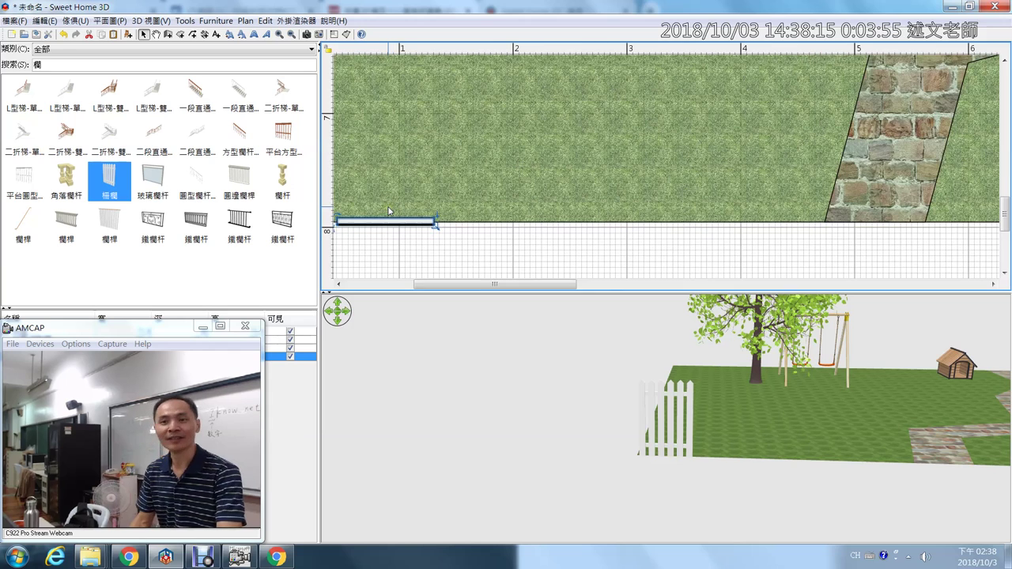
{"action": "left_click_drag", "start_coordinate": [430, 284], "coordinate": [410, 285]}
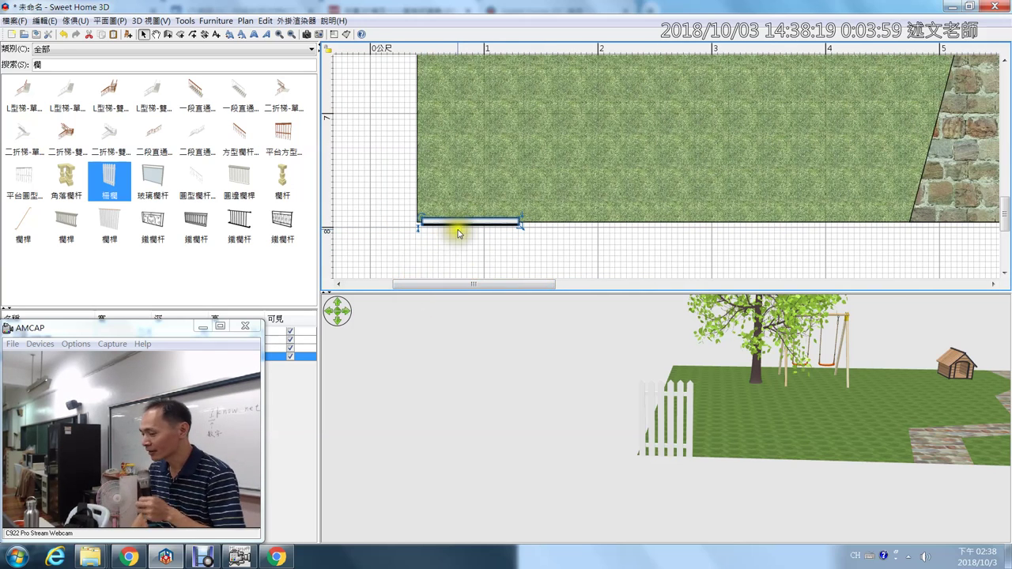
{"action": "left_click_drag", "start_coordinate": [459, 220], "coordinate": [583, 250]}
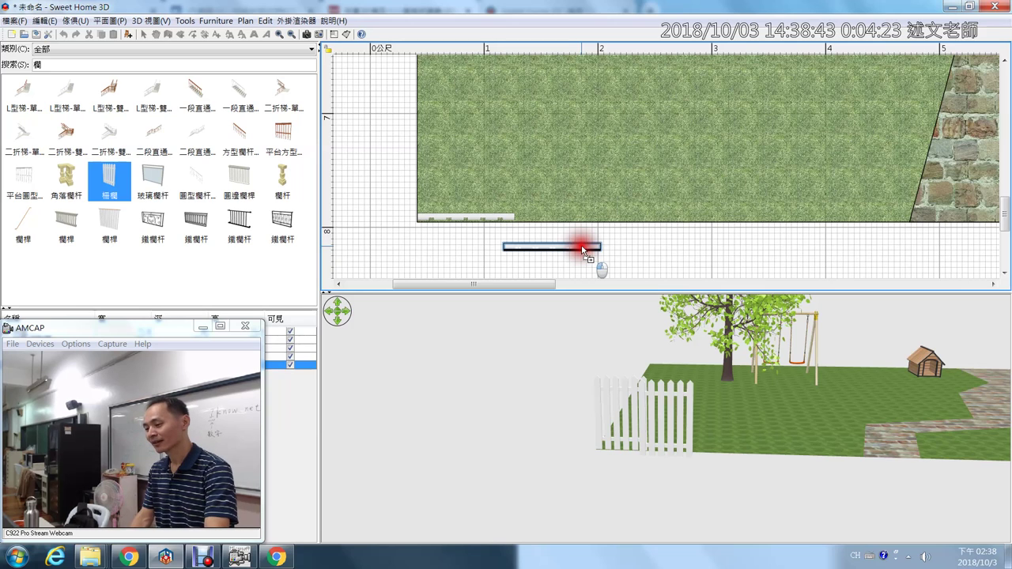
{"action": "key", "text": "Escape"}
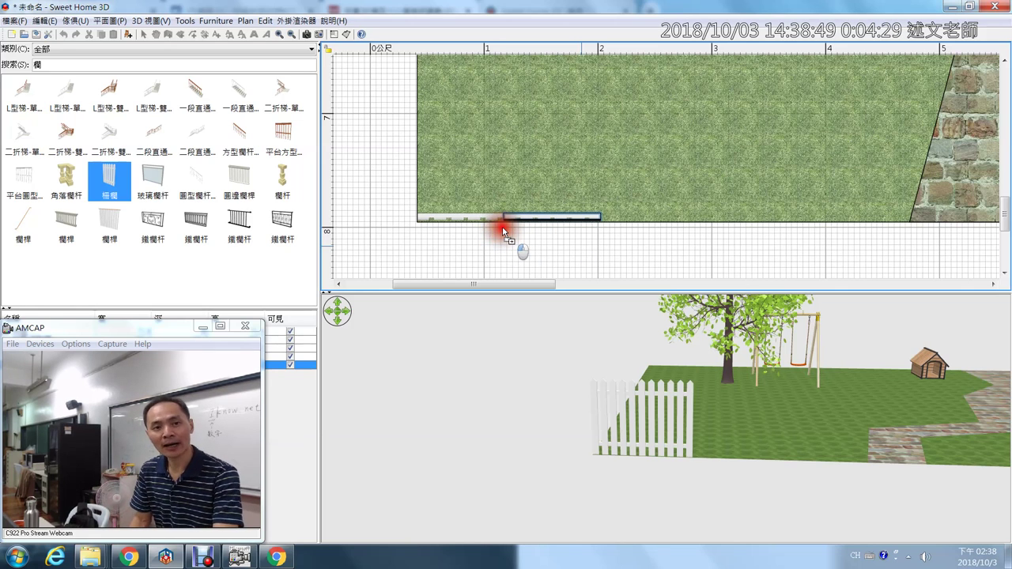
{"action": "left_click_drag", "start_coordinate": [503, 231], "coordinate": [601, 214]}
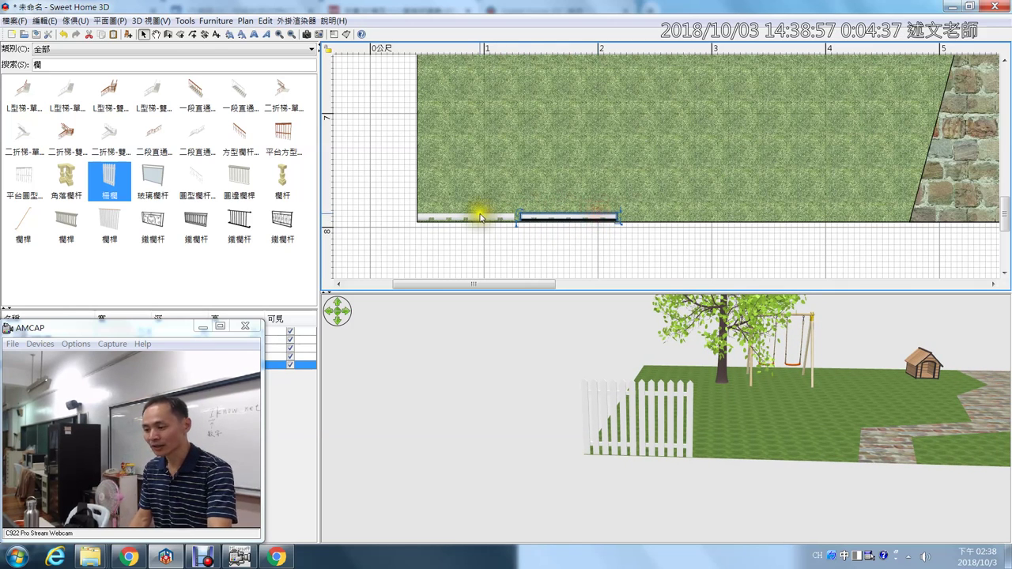
Duplicate both fence panels together and place the pair further right along the lawn's lower edge.
{"action": "left_click", "coordinate": [482, 216]}
{"action": "left_click", "coordinate": [540, 217], "text": "shift"}
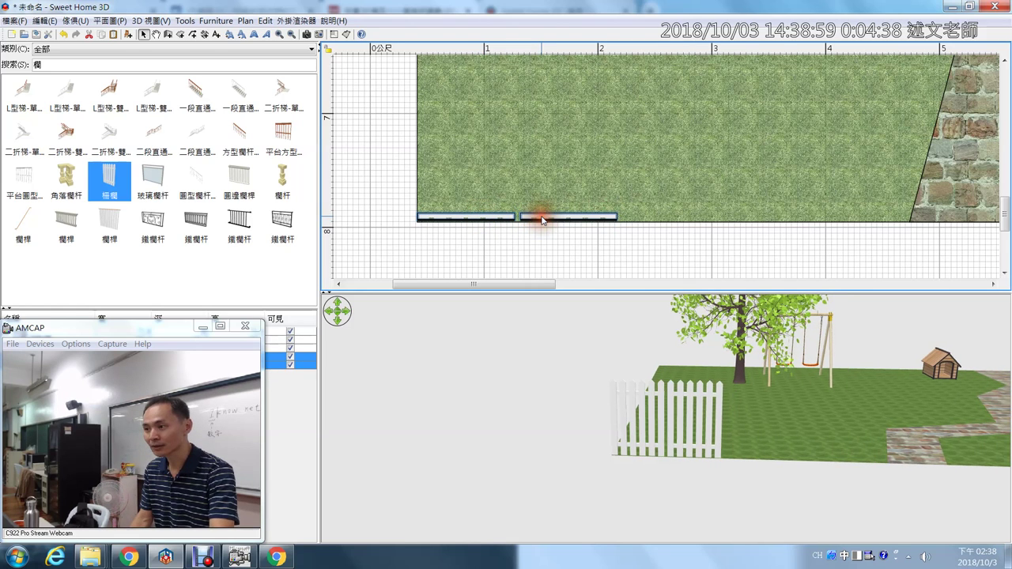
{"action": "left_click_drag", "start_coordinate": [541, 217], "coordinate": [749, 218], "text": "alt"}
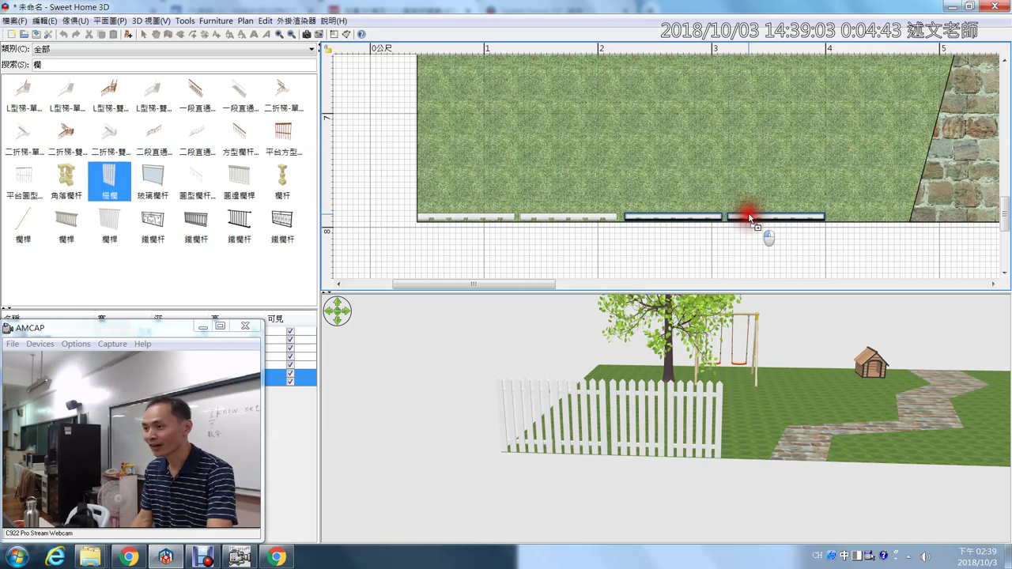
Select all four fence panels along the lawn's lower edge.
{"action": "left_click", "coordinate": [538, 218], "text": "shift"}
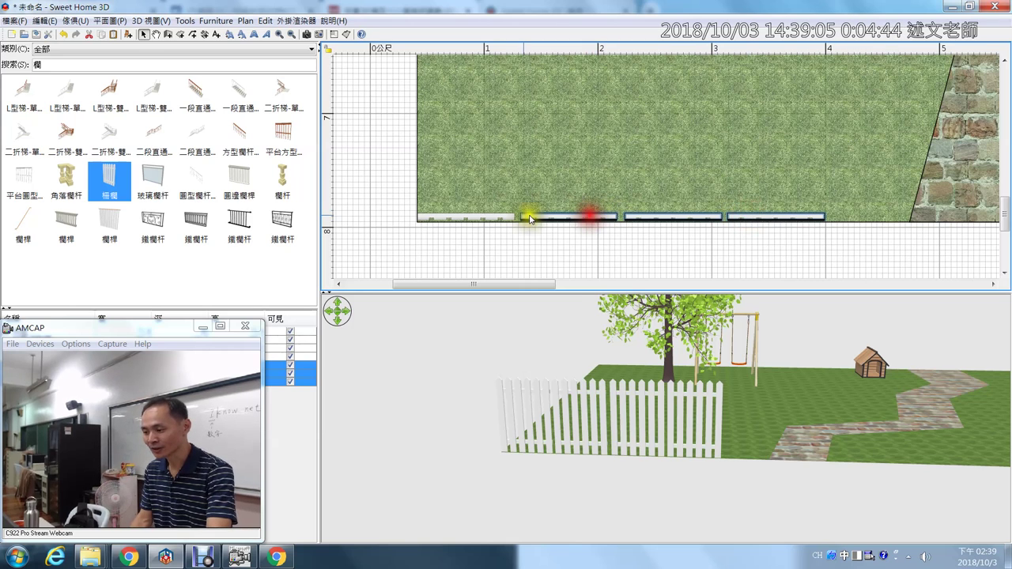
{"action": "left_click", "coordinate": [488, 219], "text": "shift"}
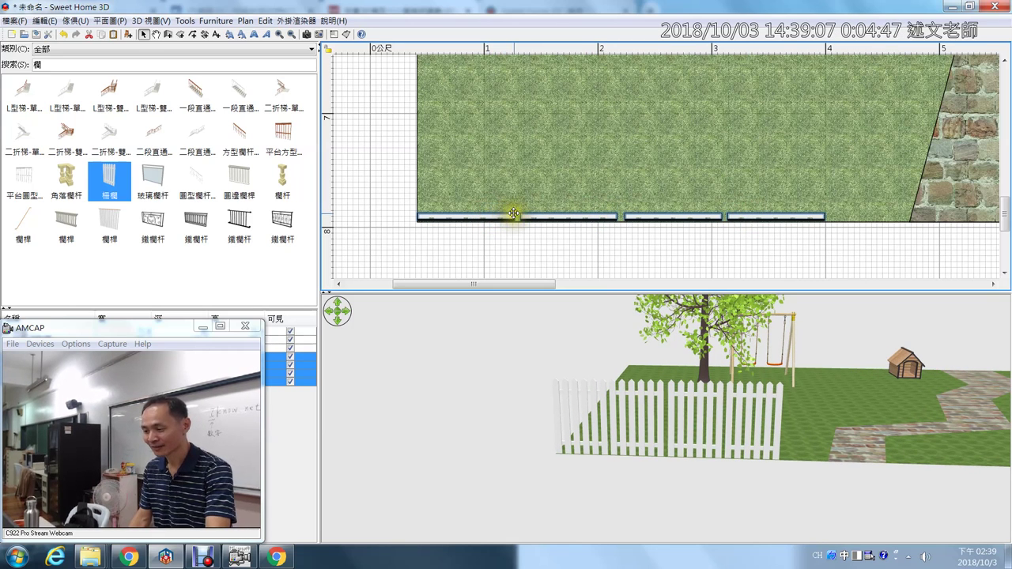
{"action": "scroll", "coordinate": [536, 213], "scroll_direction": "down", "scroll_amount": 3}
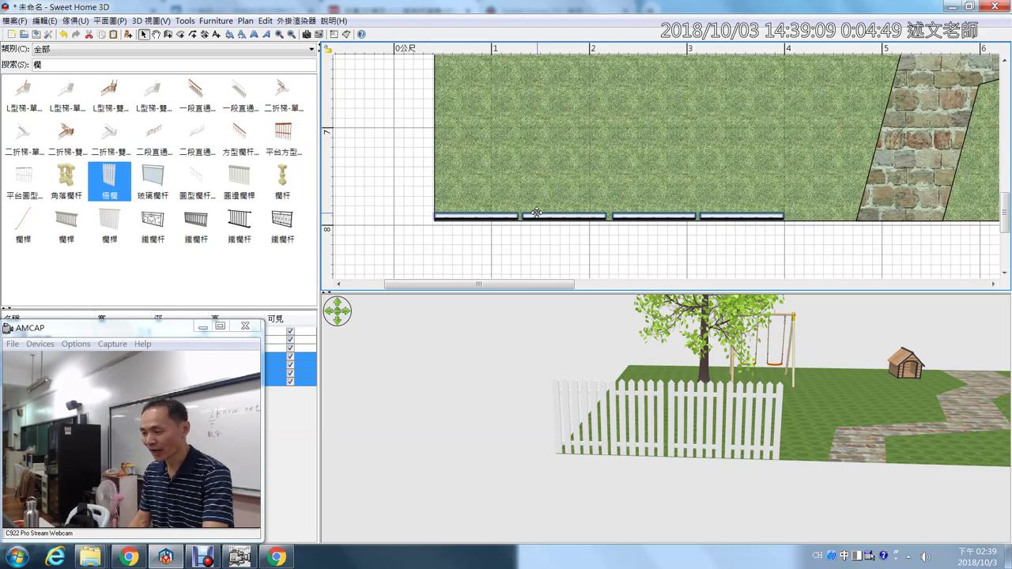
{"action": "scroll", "coordinate": [536, 213], "scroll_direction": "down", "scroll_amount": 1}
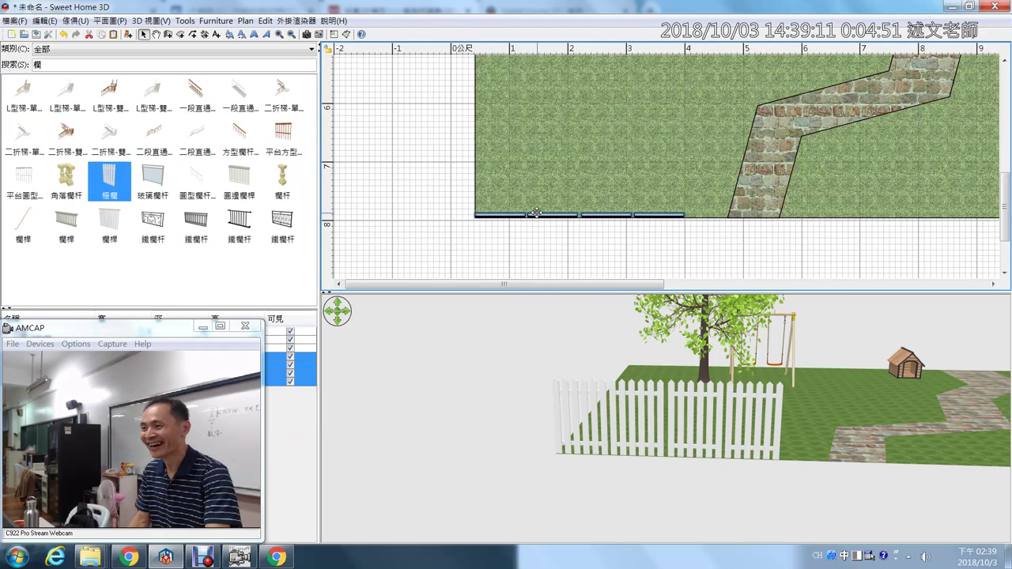